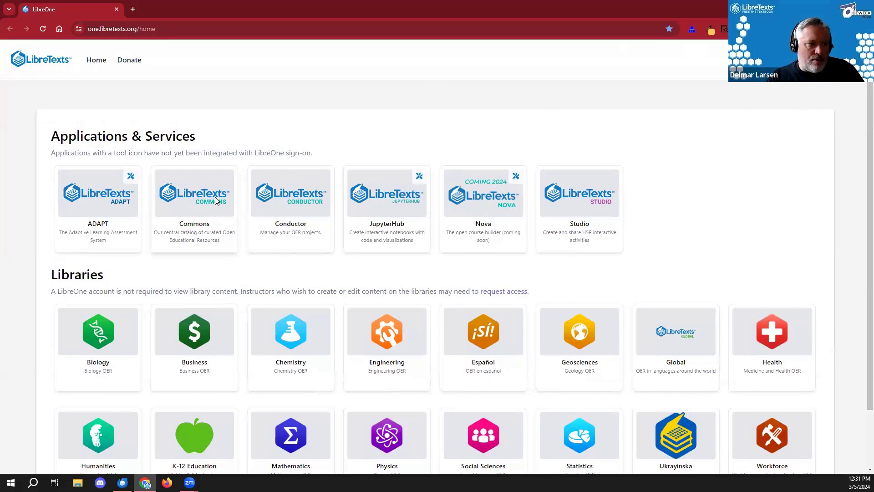
Step: Open the Commons catalog from the LibreOne home page and look through its list of books
click(214, 197)
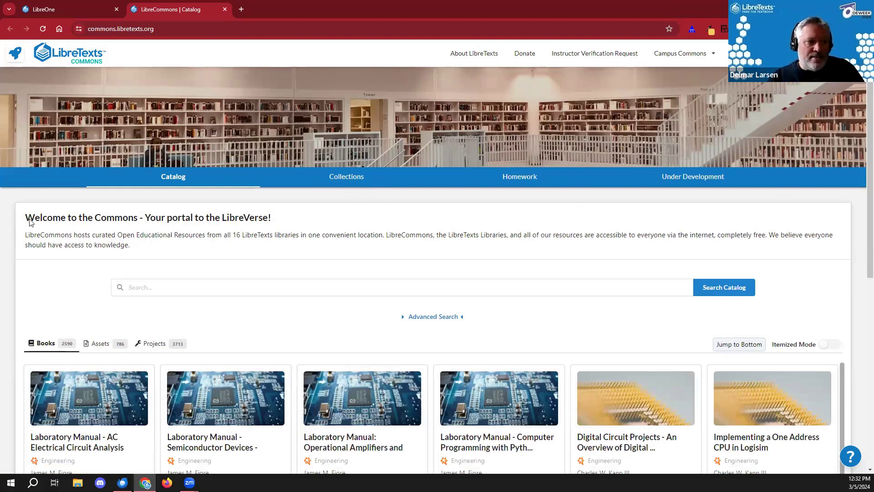
scroll(102, 283, down, 8)
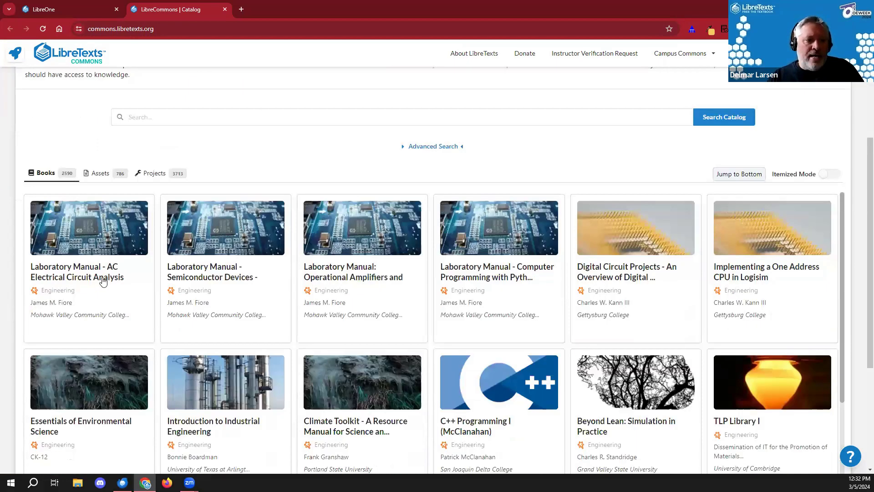
scroll(101, 276, up, 8)
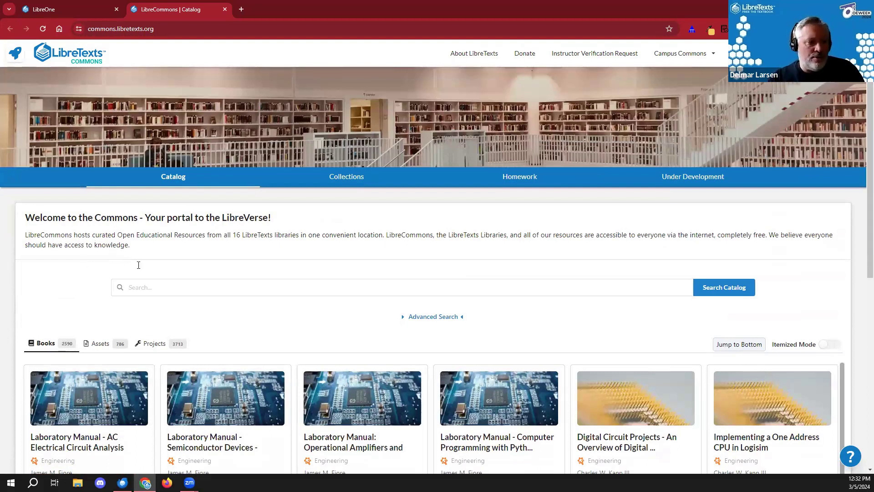
scroll(121, 261, down, 3)
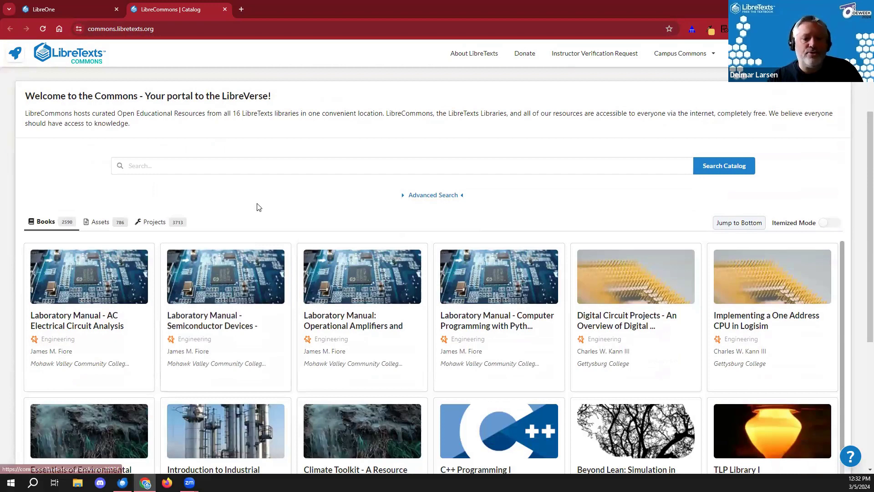
scroll(255, 207, down, 5)
scroll(373, 155, up, 8)
scroll(375, 164, down, 8)
scroll(648, 259, up, 8)
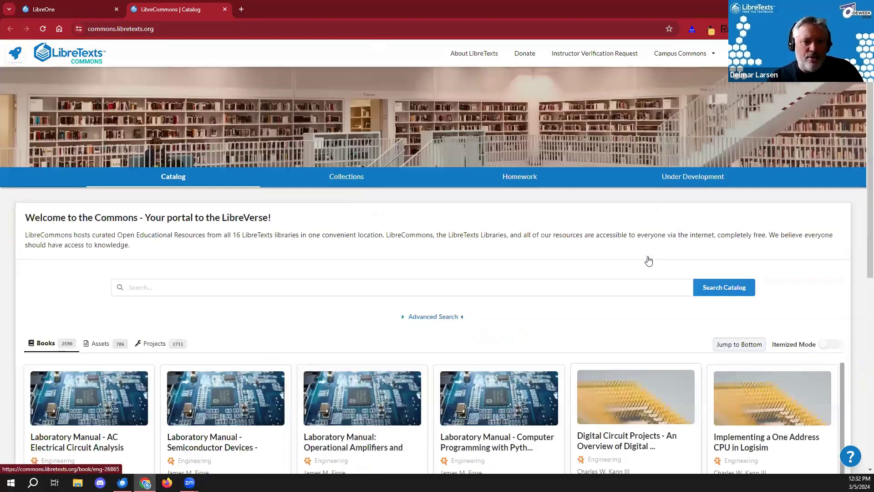
scroll(648, 260, down, 5)
drag(843, 246, 837, 428)
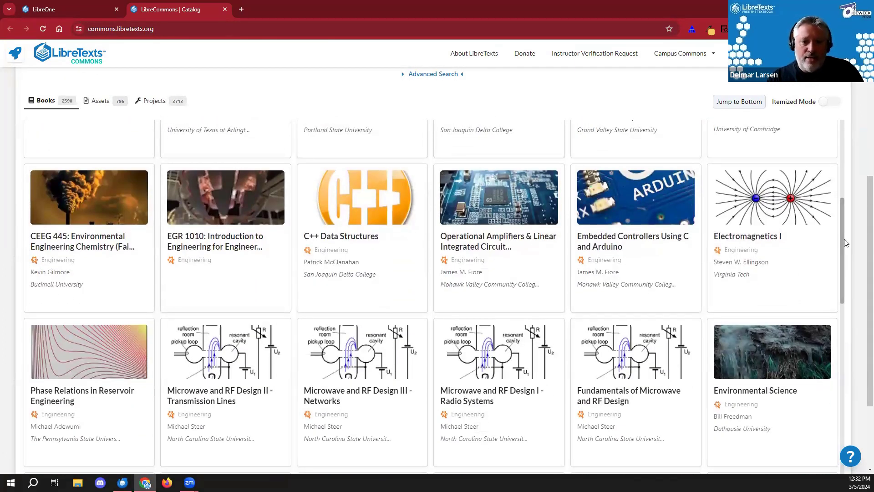
drag(843, 268, 843, 128)
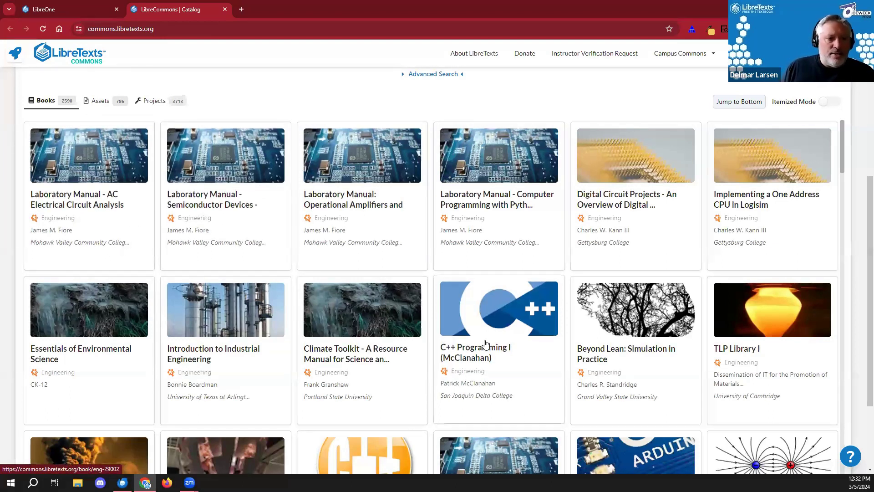
scroll(428, 284, up, 3)
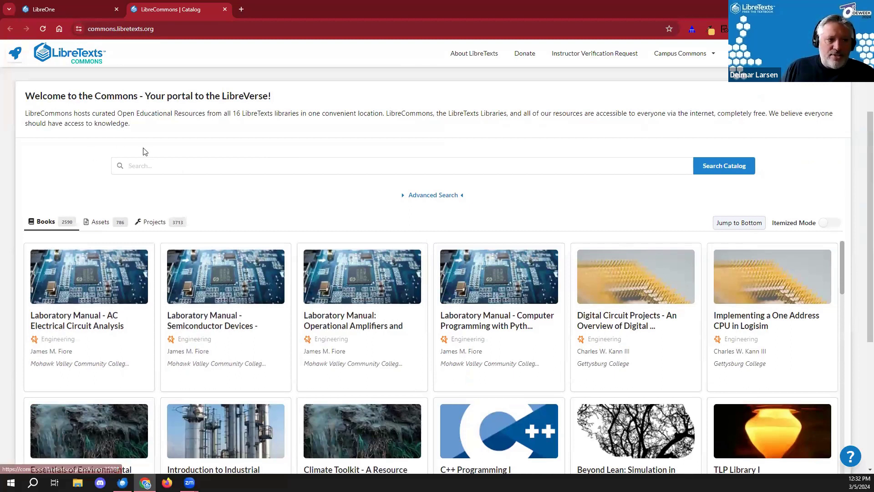
Step: Open the catalog entry for Laboratory Manual: Operational Amplifiers and Linear Integrated Circuits and review its author details and available options
click(346, 321)
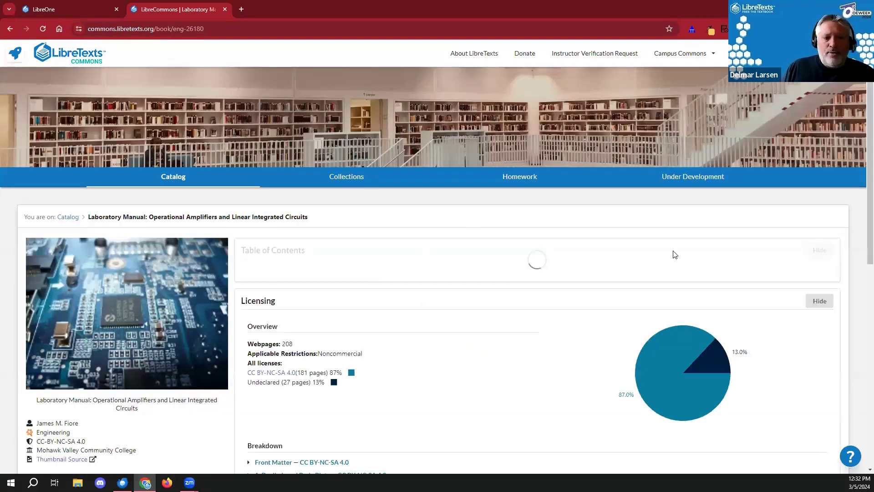
scroll(502, 338, down, 3)
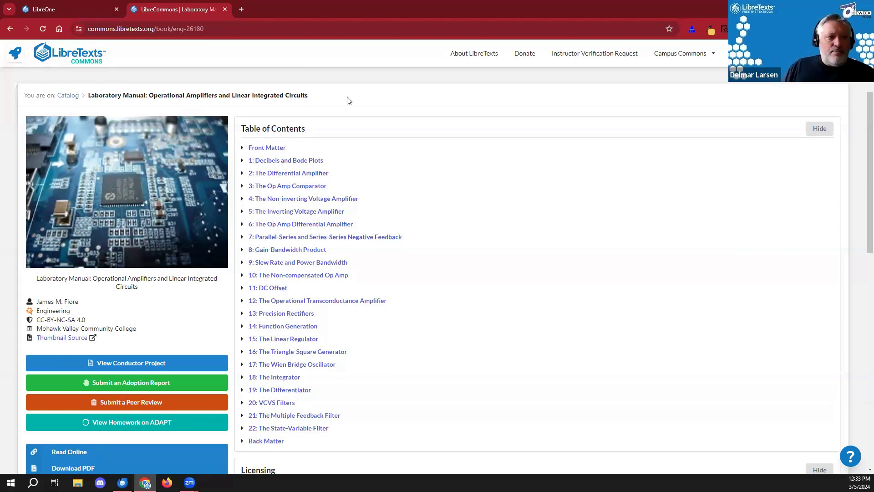
drag(80, 301, 34, 303)
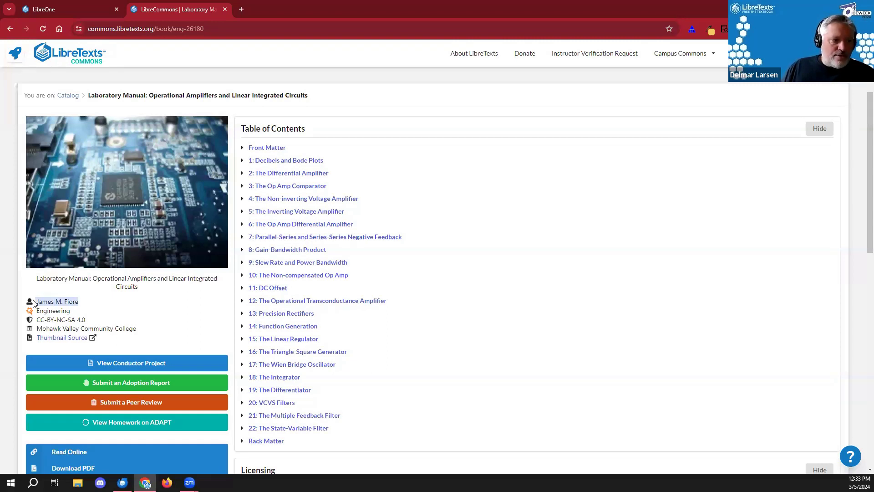
click(142, 326)
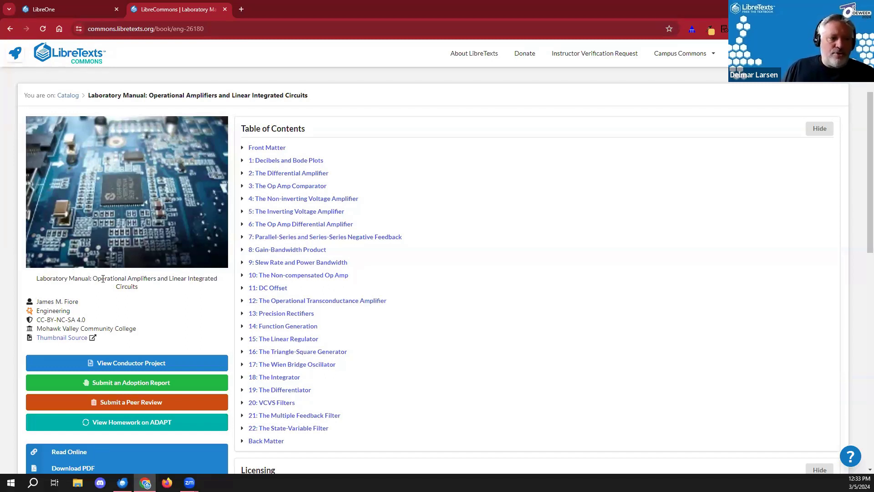
scroll(179, 318, down, 2)
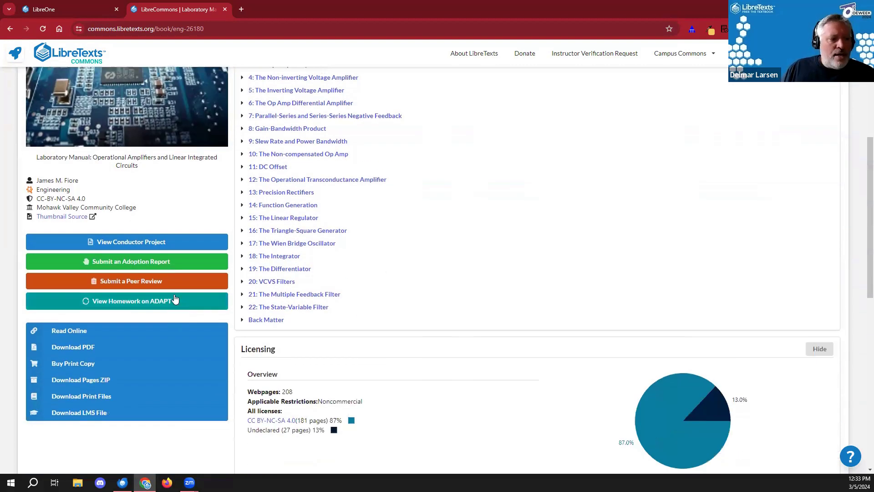
Step: Open the manual's online reading version and view the sections of chapter 3, The Op Amp Comparator, in its contents
click(90, 332)
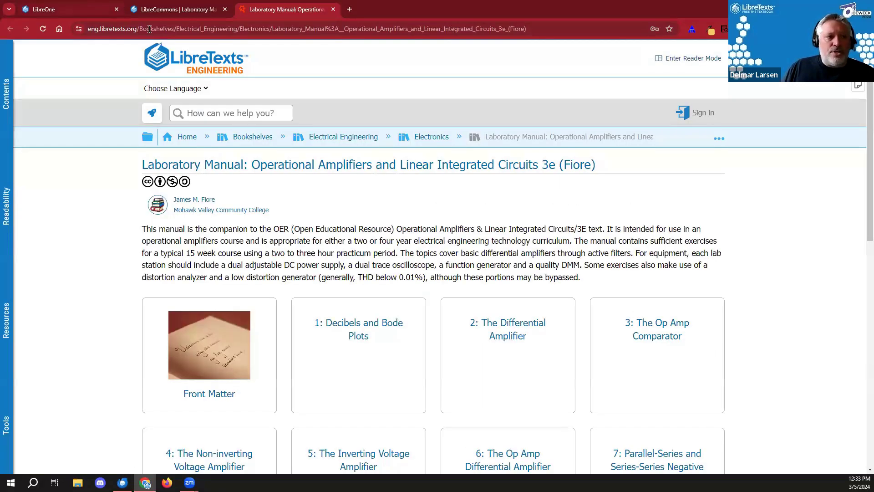
scroll(415, 186, down, 10)
scroll(415, 186, up, 8)
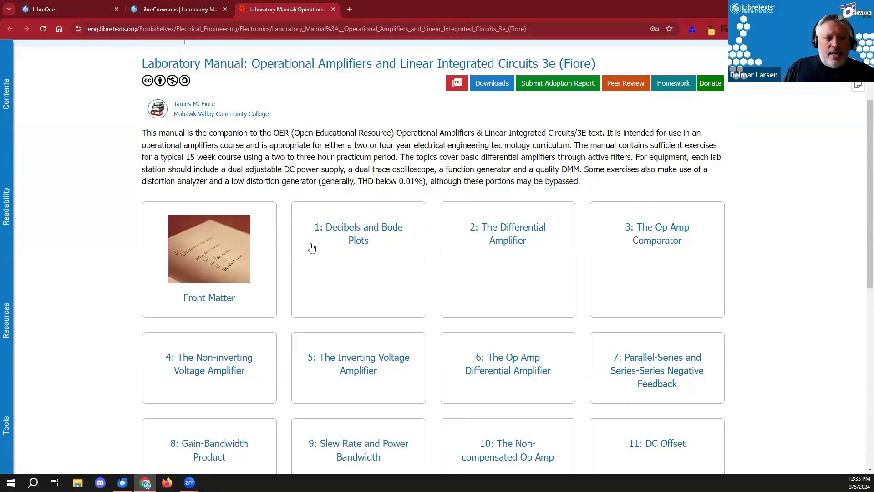
click(6, 93)
click(21, 124)
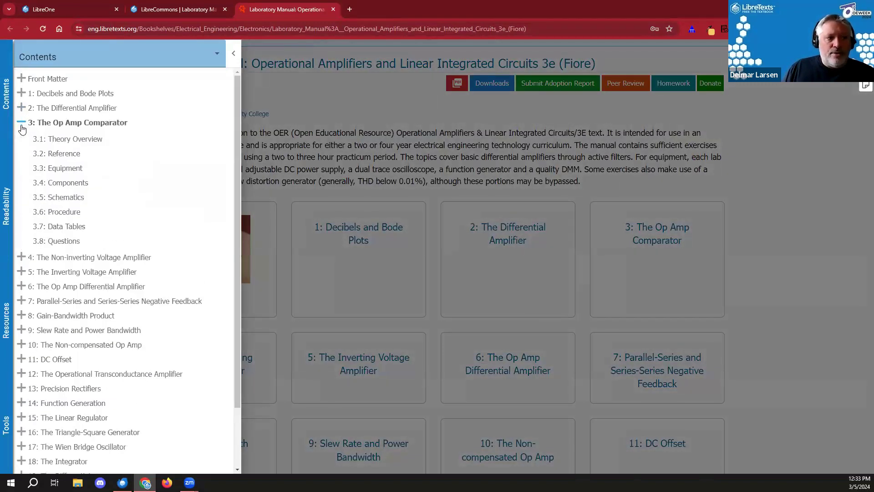
click(332, 10)
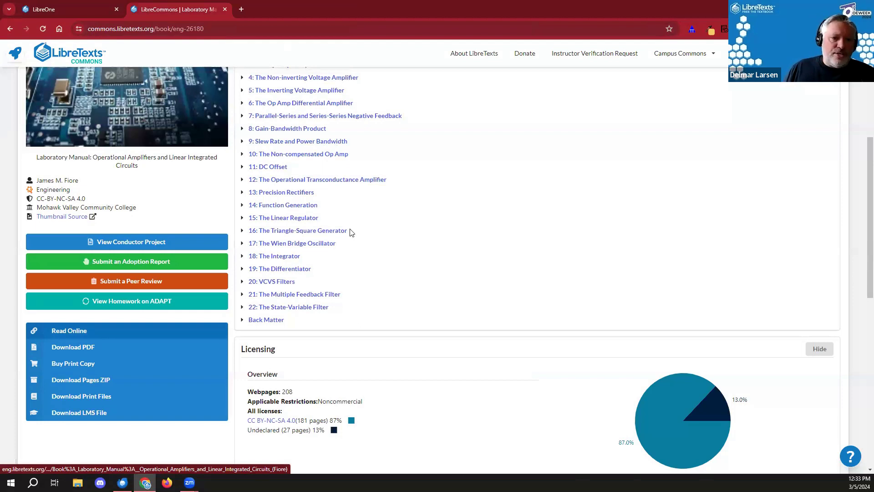
scroll(142, 276, up, 3)
scroll(143, 276, down, 3)
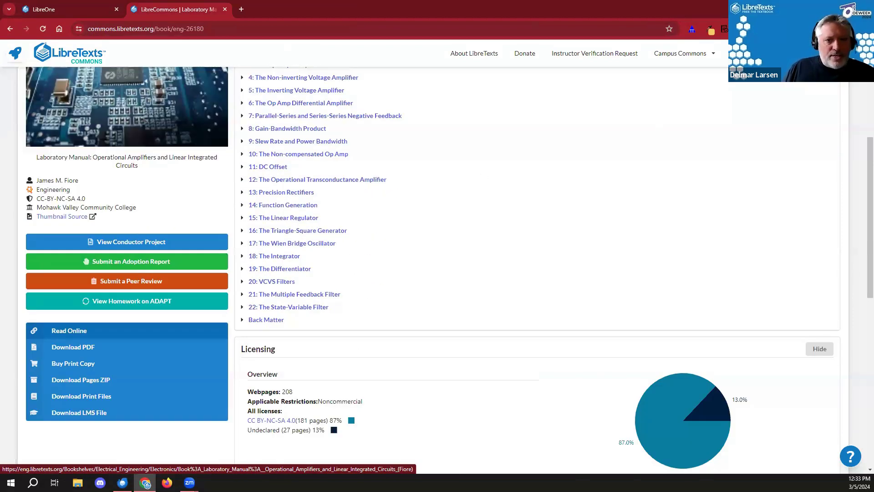
Step: Open the manual's Conductor project and read the Progress thread in its discussion
click(127, 241)
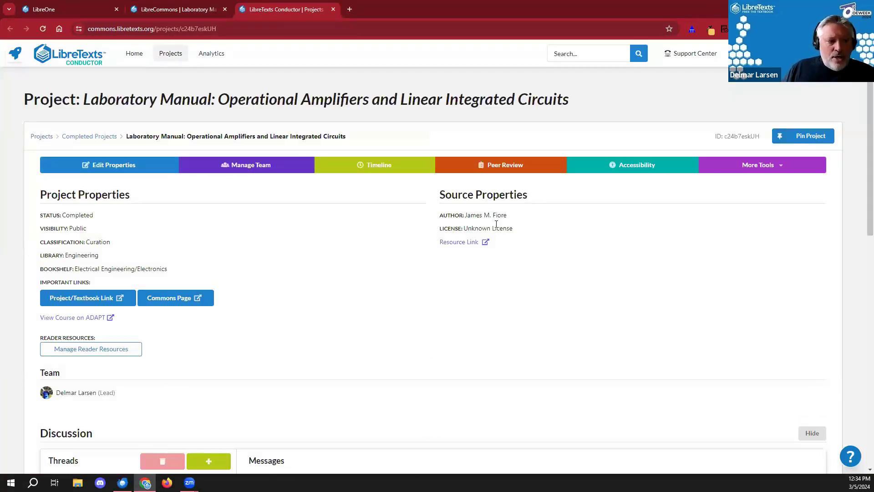
scroll(494, 226, down, 13)
scroll(367, 254, up, 13)
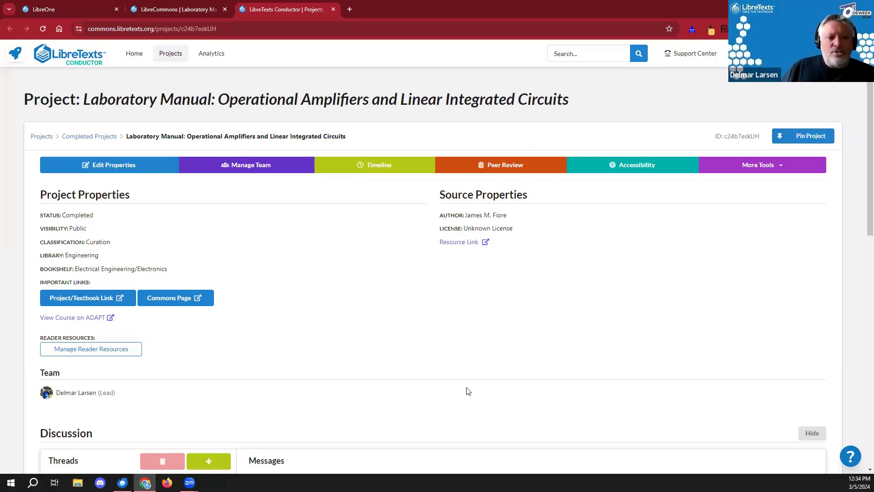
scroll(465, 394, down, 5)
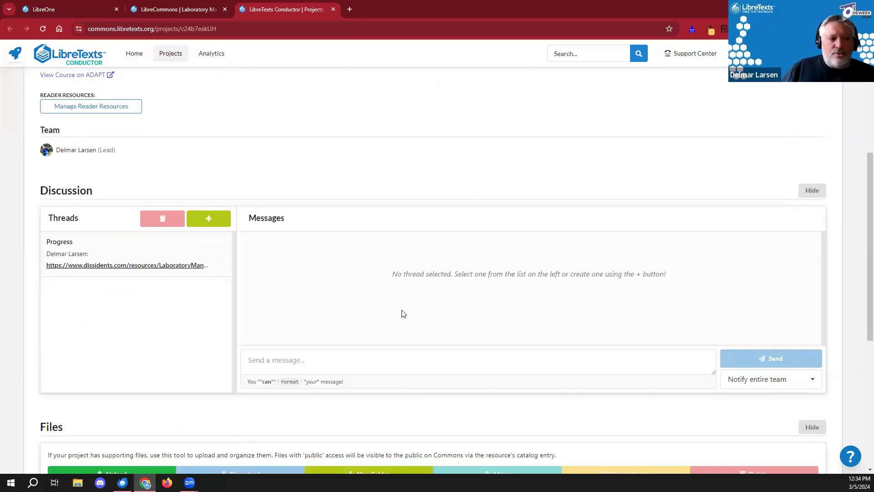
click(222, 254)
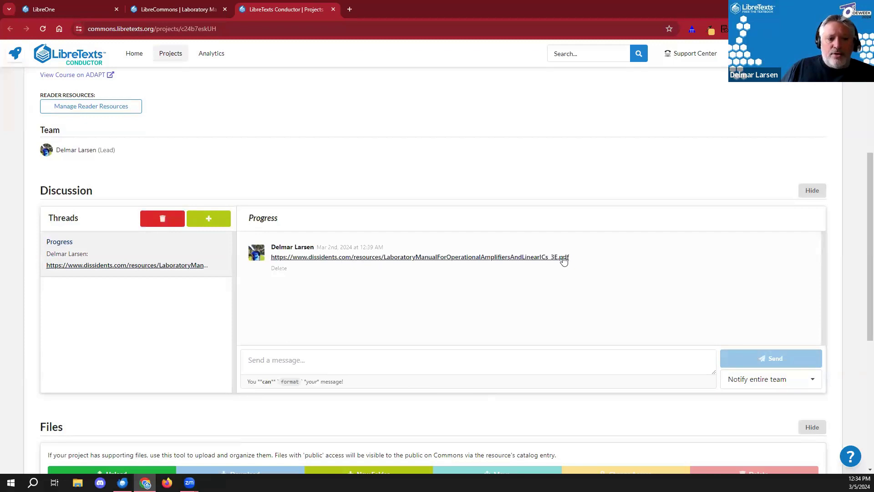
scroll(517, 158, up, 5)
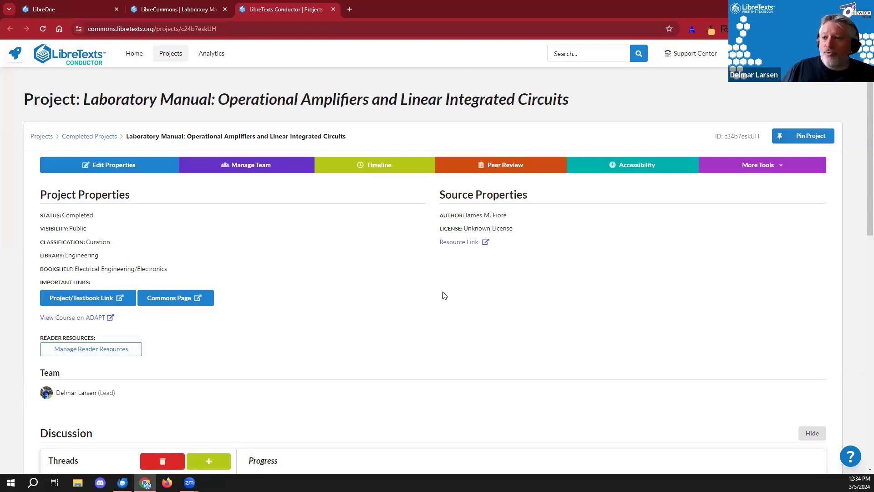
Step: Examine the Conductor project's properties, team, Files and Tasks sections
scroll(441, 296, down, 10)
scroll(351, 304, up, 10)
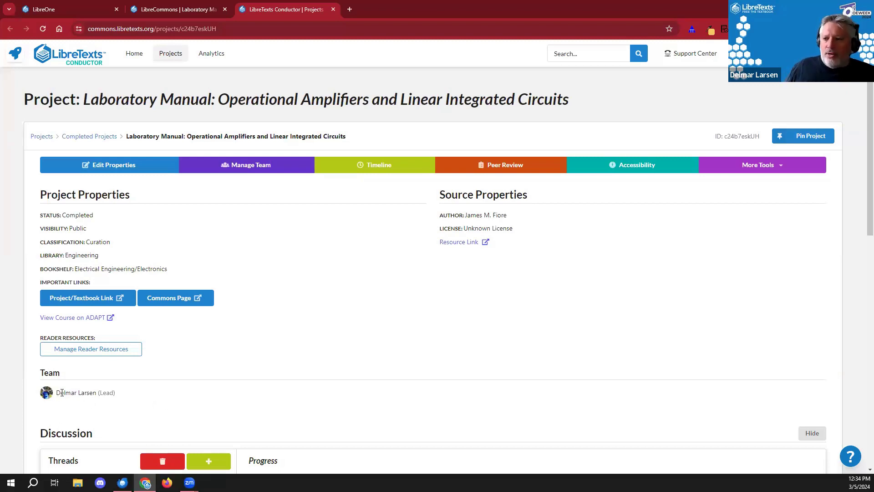
scroll(422, 384, down, 10)
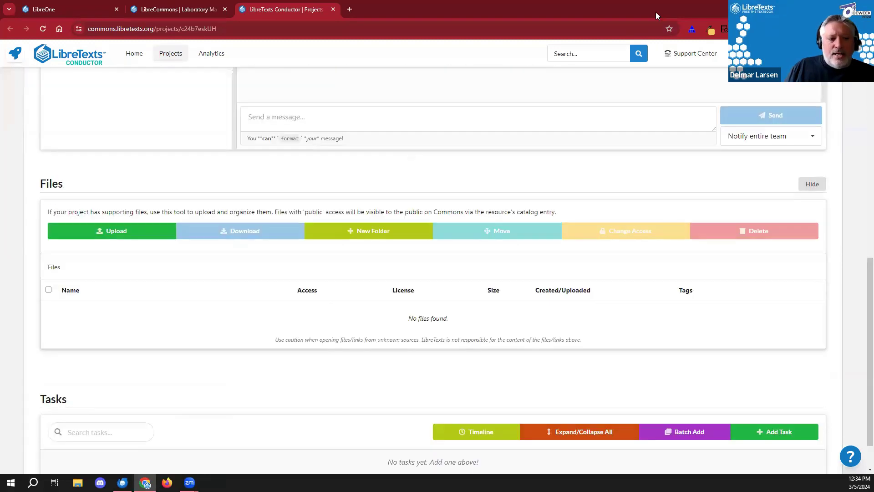
scroll(457, 259, up, 10)
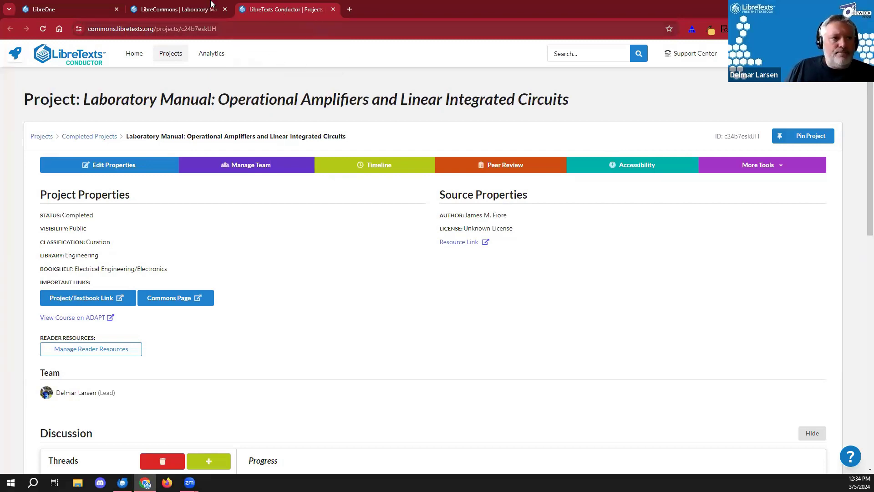
Step: View the sections of chapter 8, Gain-Bandwidth Product, on the manual's Commons page and hide the table of contents
click(147, 8)
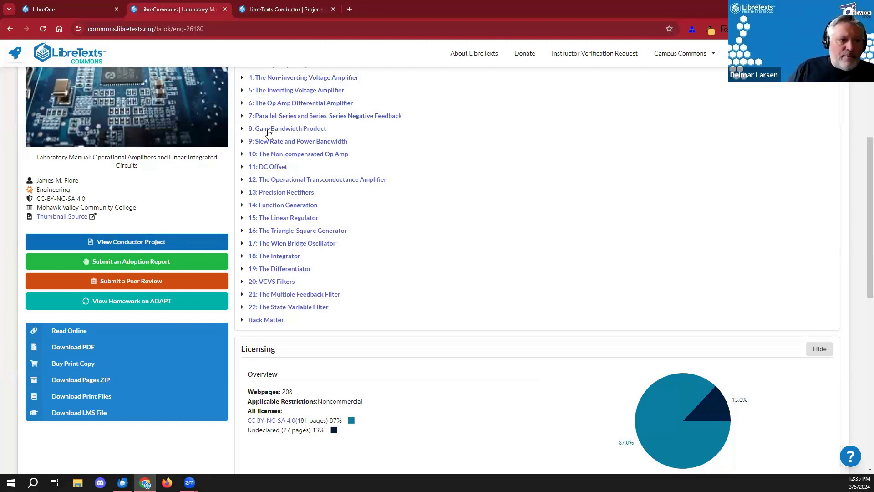
click(244, 129)
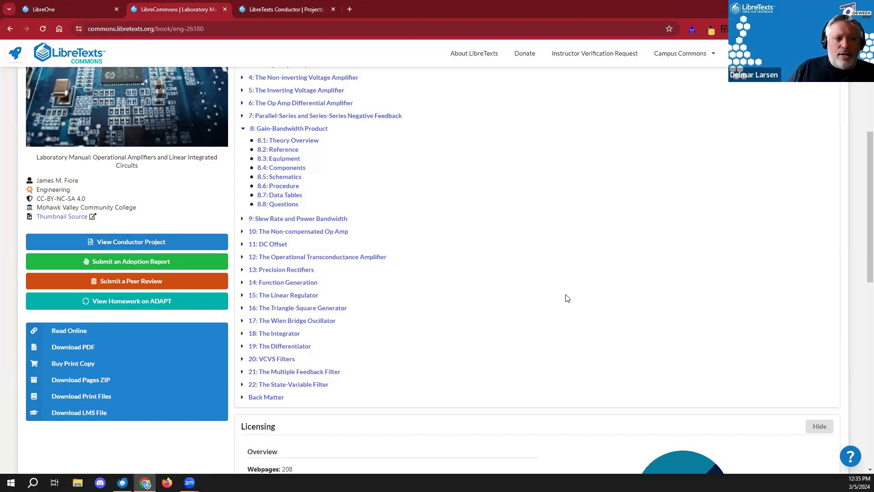
scroll(528, 273, up, 3)
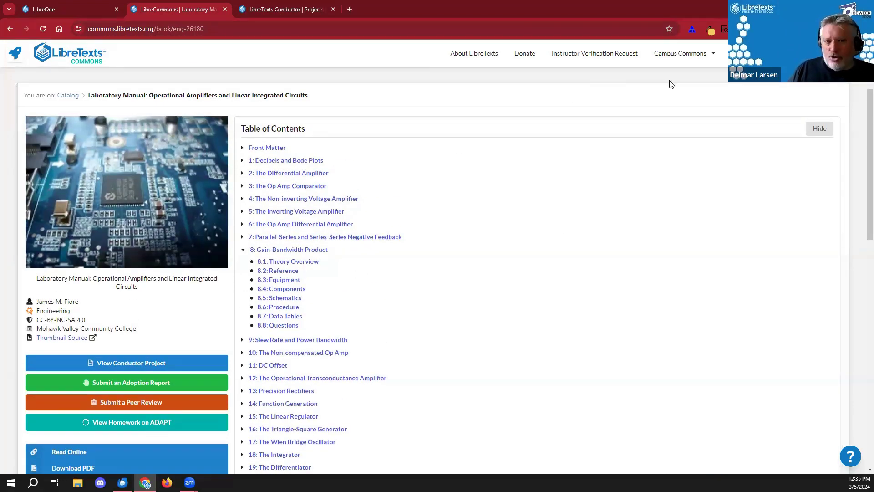
click(819, 129)
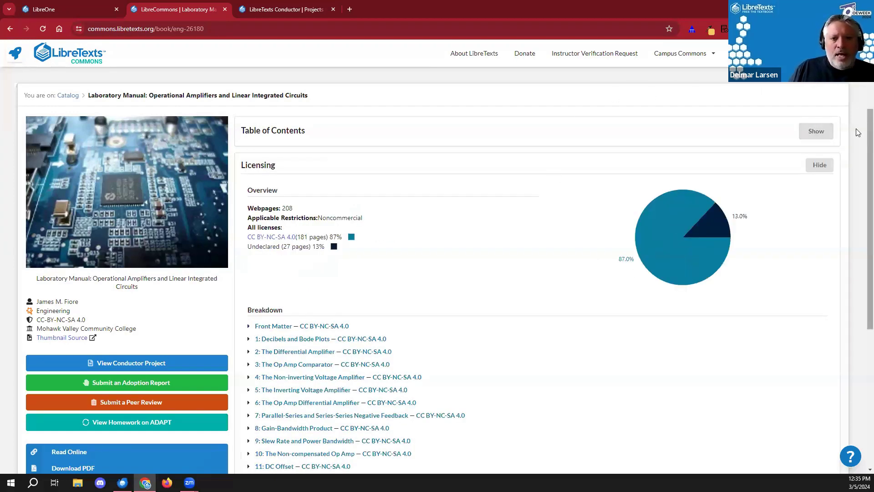
Step: Examine the manual's licensing overview and its chapter-by-chapter license breakdown
scroll(416, 250, down, 3)
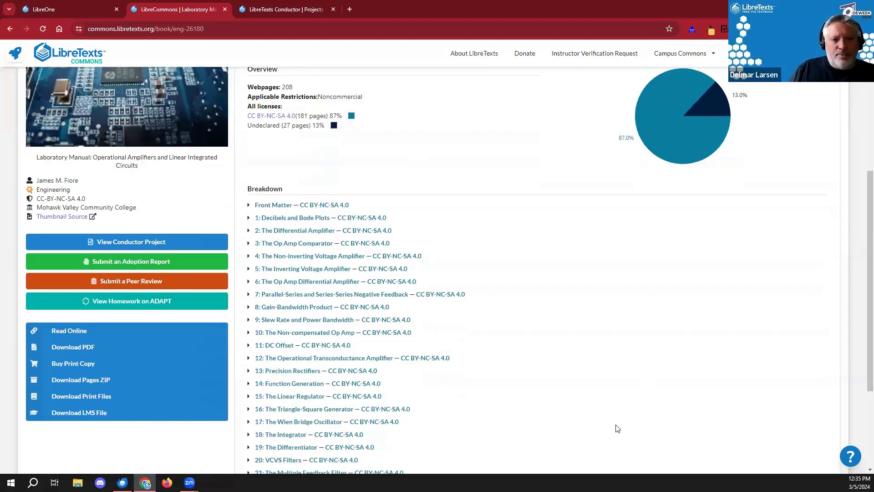
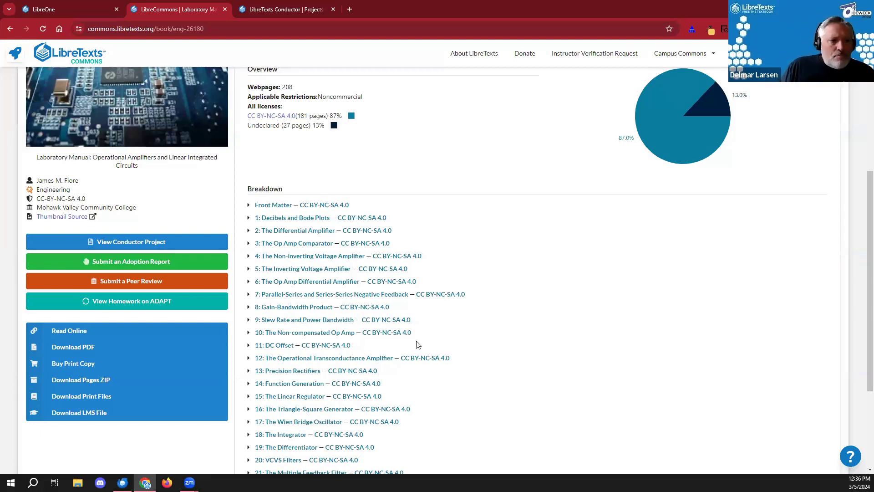
scroll(540, 319, up, 3)
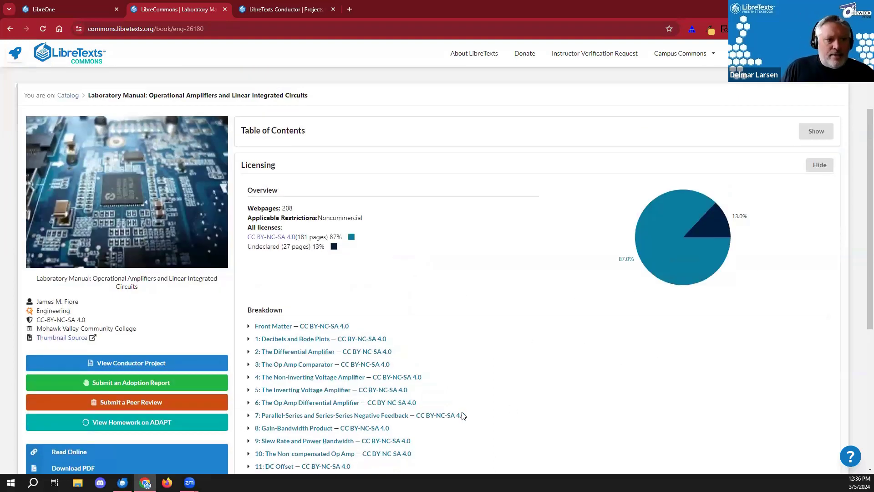
scroll(587, 315, down, 2)
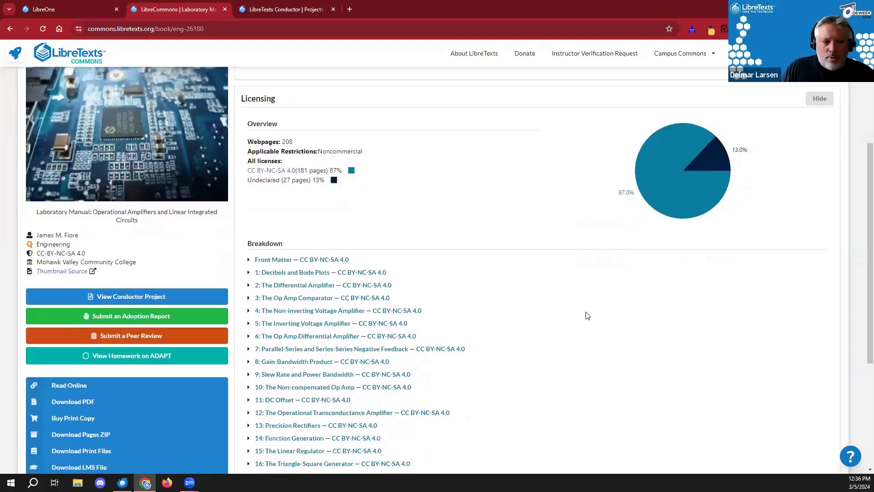
scroll(588, 315, down, 1)
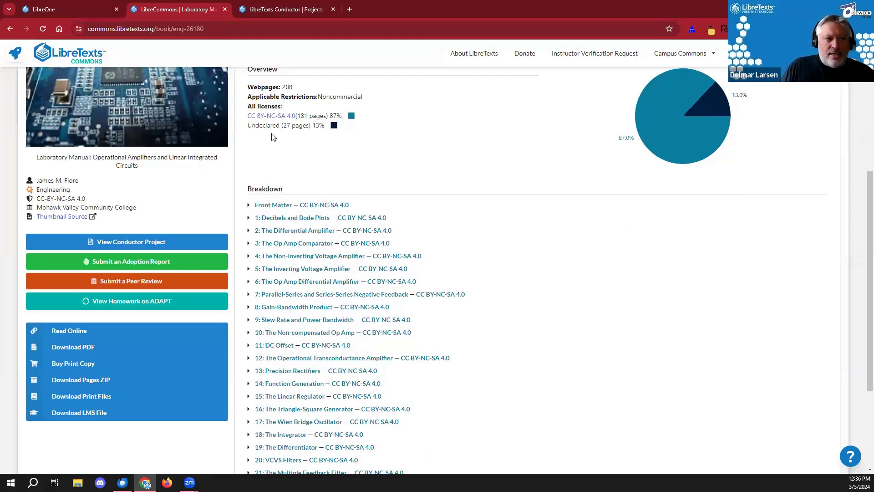
Step: Examine the manual's undeclared license entry and Front Matter license breakdown, and view the adoption report form
drag(249, 125, 275, 126)
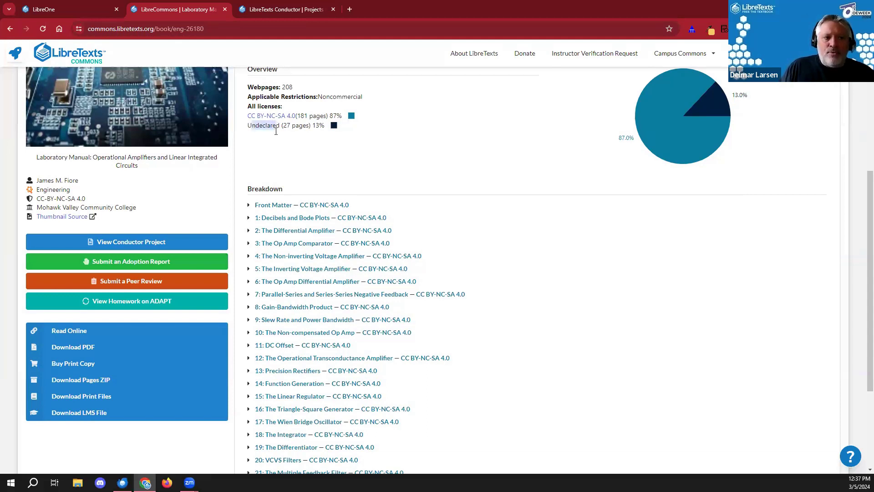
click(248, 205)
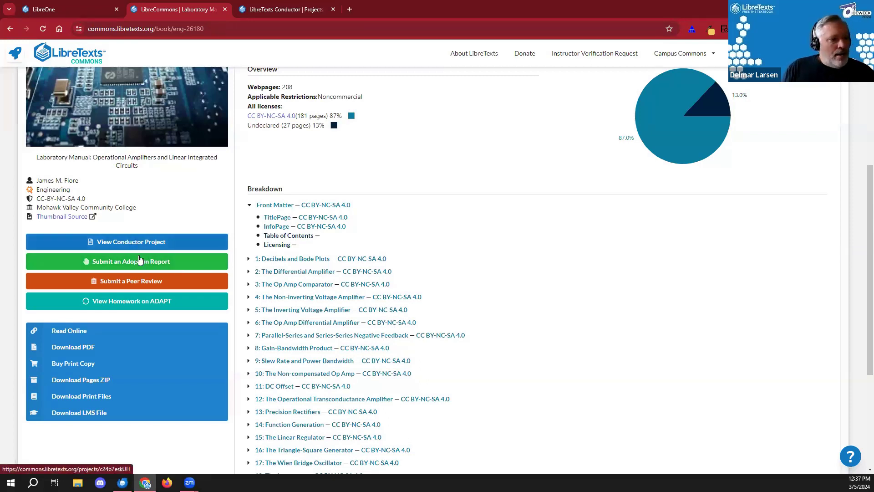
click(190, 262)
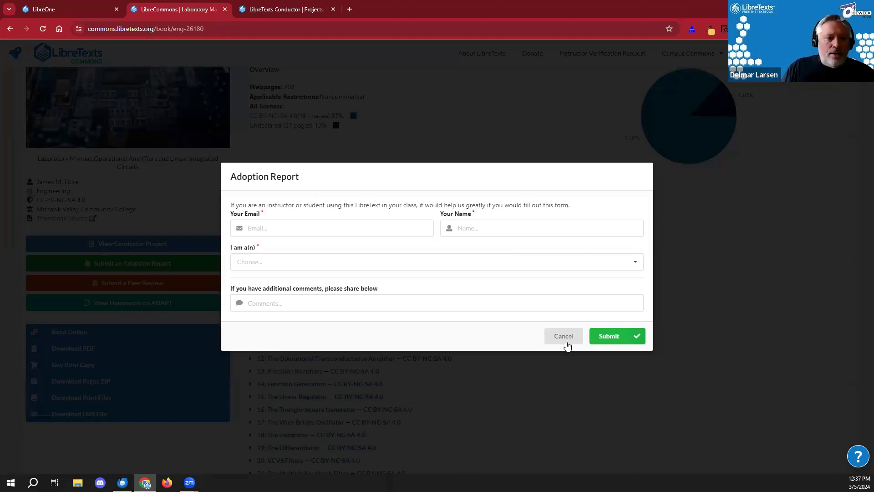
Step: Download the manual's PDF and check the operating cost percentage on its print copy ordering page
click(84, 347)
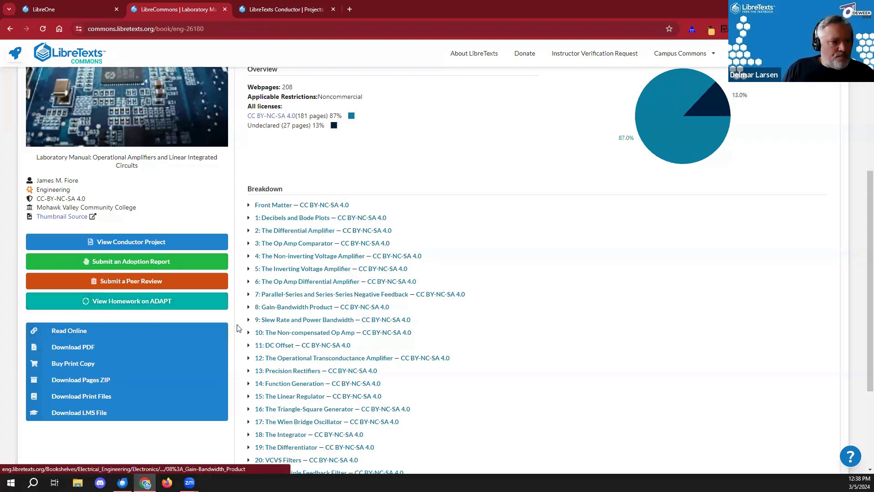
click(99, 364)
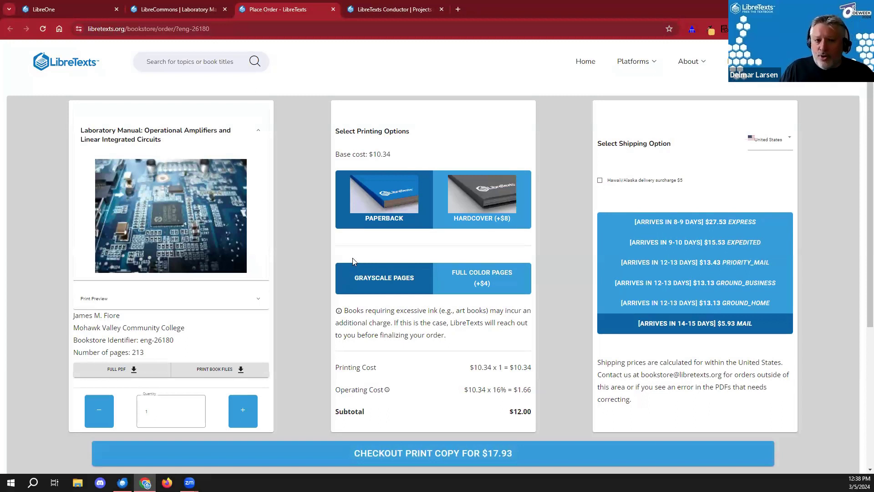
double_click(496, 389)
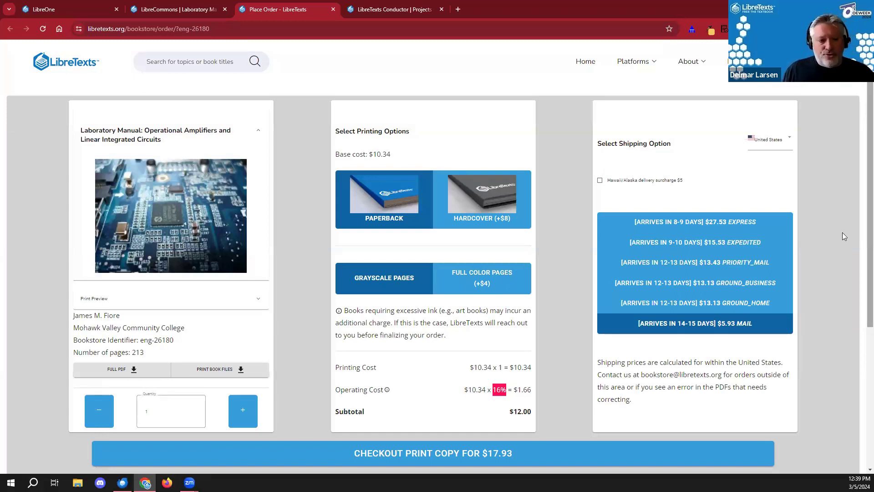
click(193, 7)
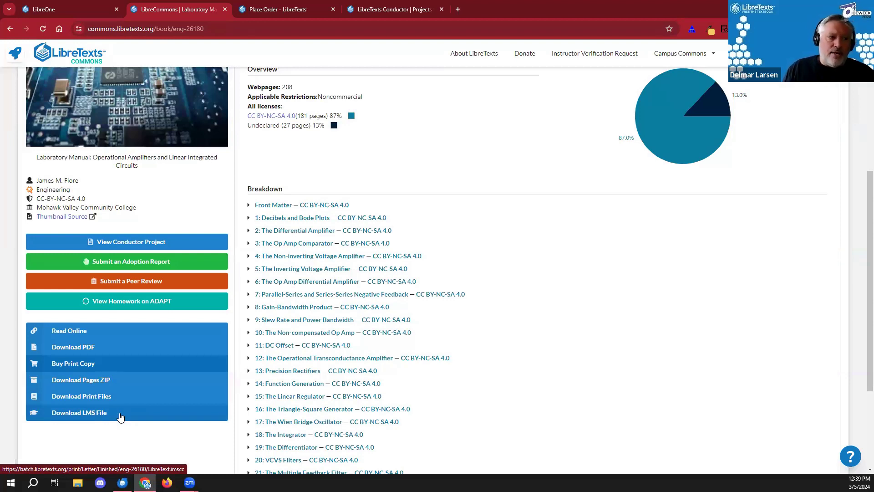
scroll(195, 365, up, 6)
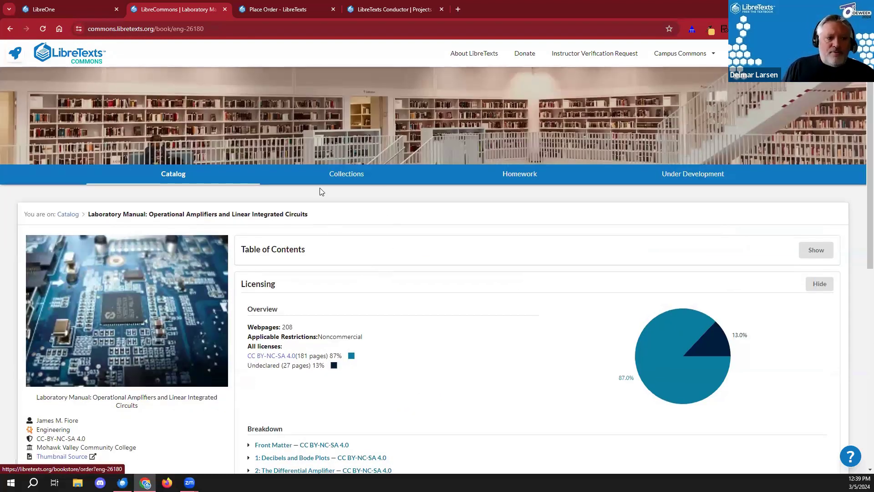
scroll(322, 191, down, 3)
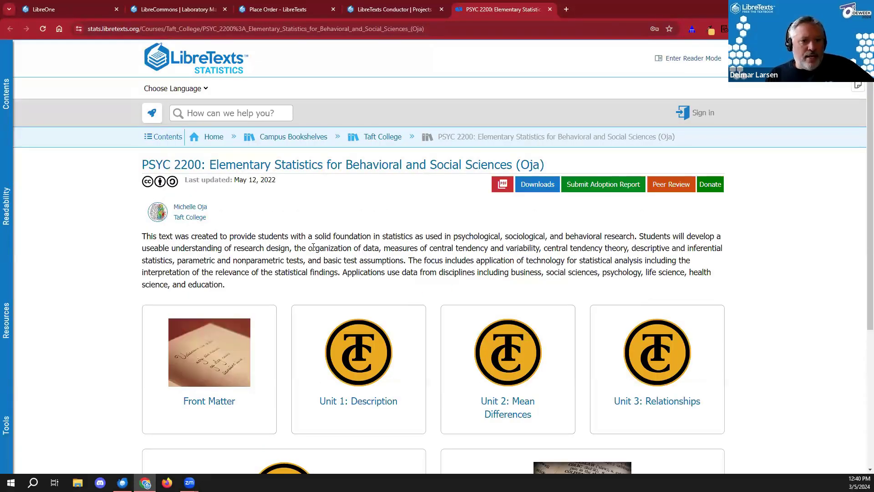
Step: Search the Commons catalog for the surname of the PSYC 2200 statistics textbook's author
click(401, 7)
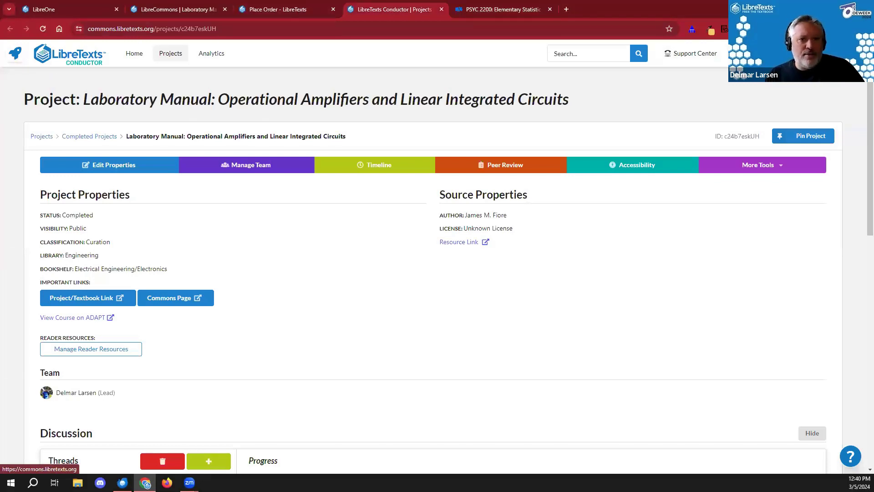
click(68, 54)
click(274, 286)
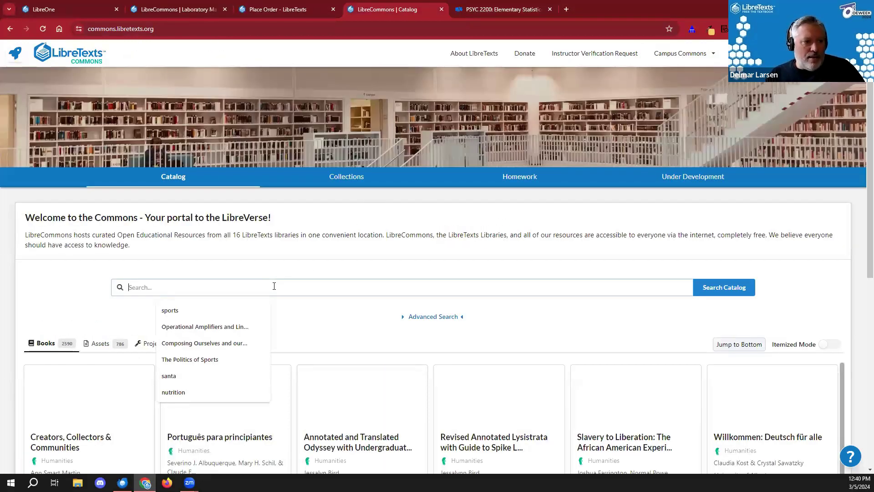
text(Oja)
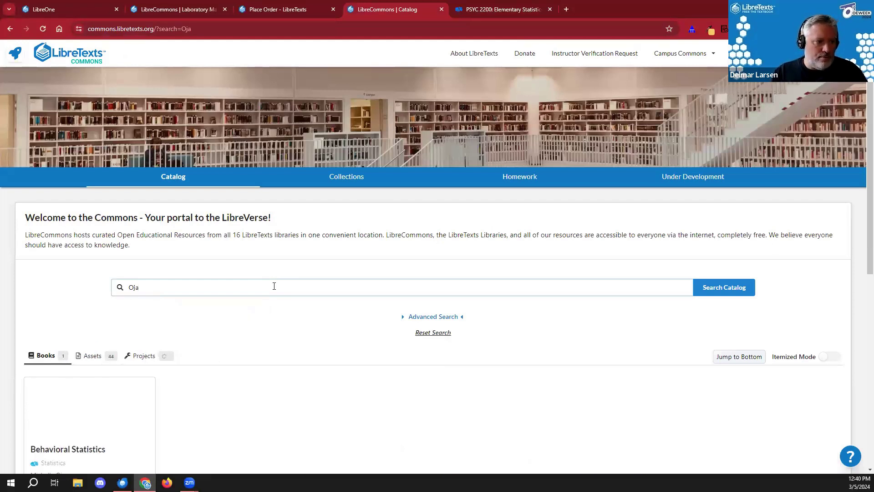
scroll(139, 300, down, 5)
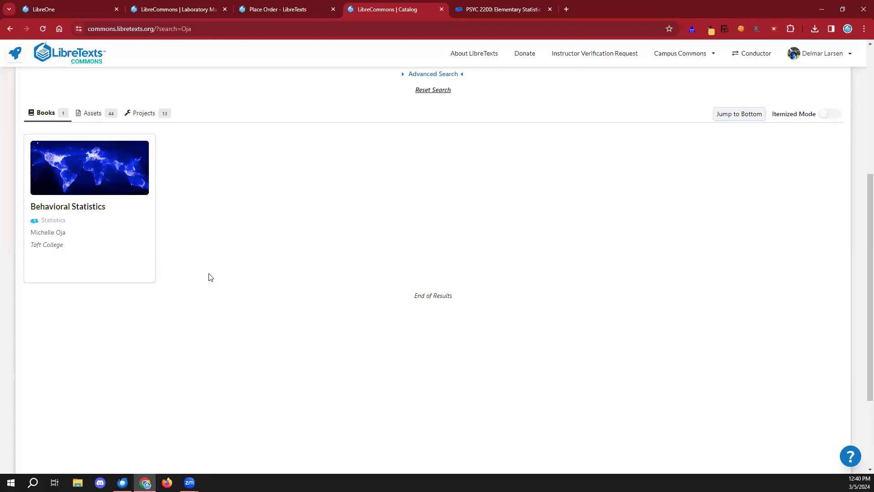
Step: Open the Behavioral Statistics book's Conductor project and view its editable project properties without changing them
click(111, 188)
click(165, 411)
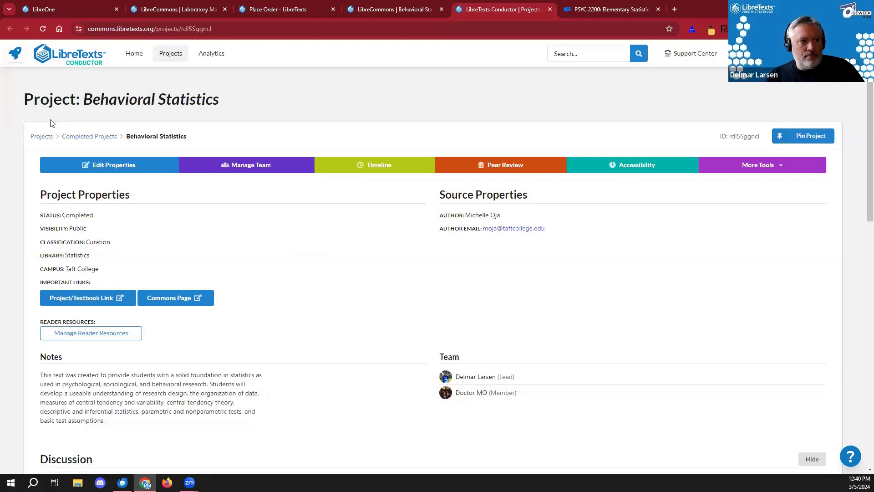
click(100, 166)
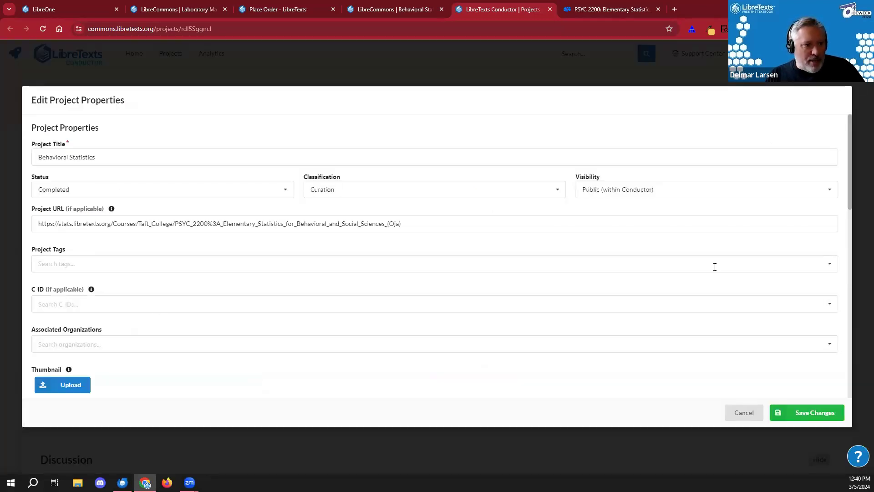
click(21, 125)
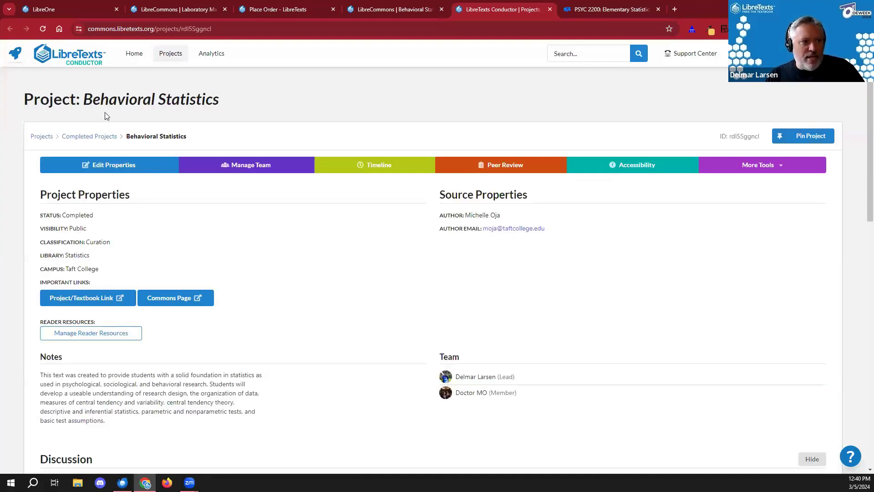
Step: Search Conductor for the project title "Behavioral Statistics"
drag(86, 96, 272, 118)
key(ctrl+c)
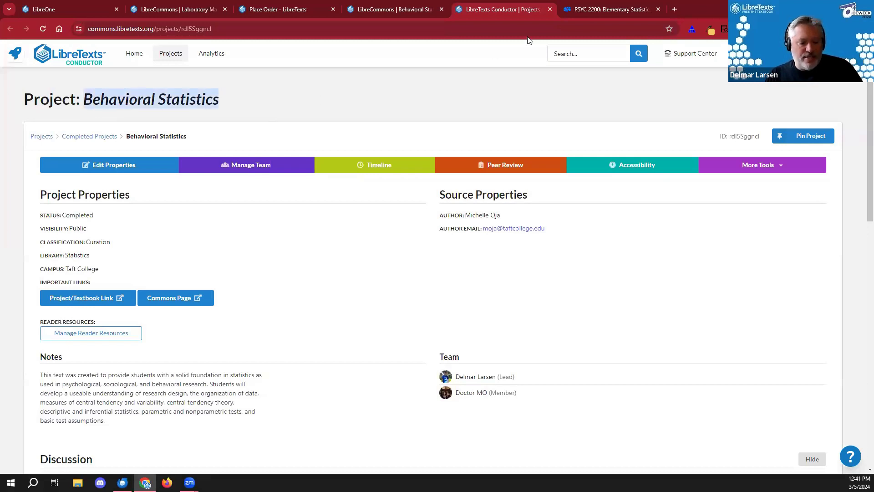
click(614, 54)
key(ctrl+v)
click(638, 54)
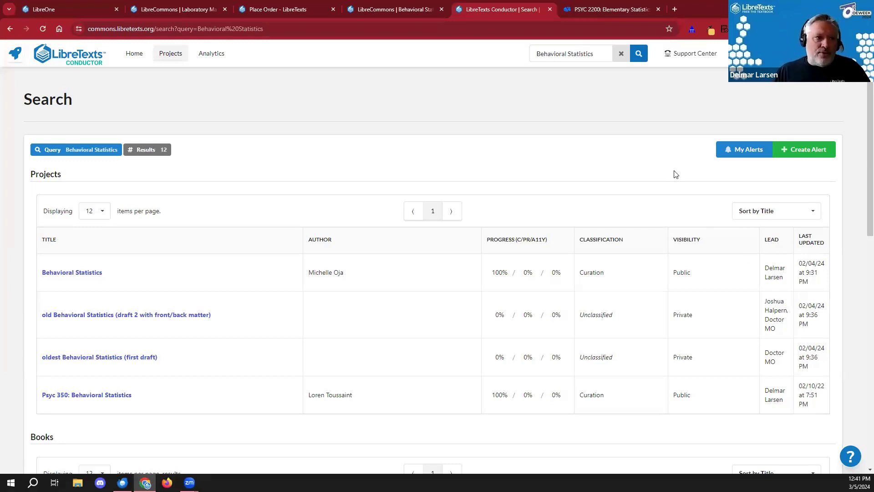
Step: Examine the Behavioral Statistics book's licensing overview on its Commons page, including the Front Matter breakdown
click(373, 5)
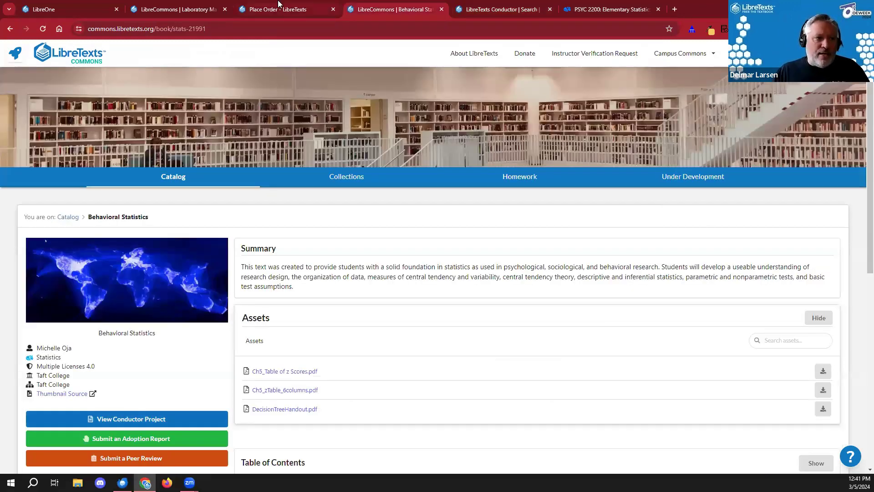
scroll(434, 243, down, 8)
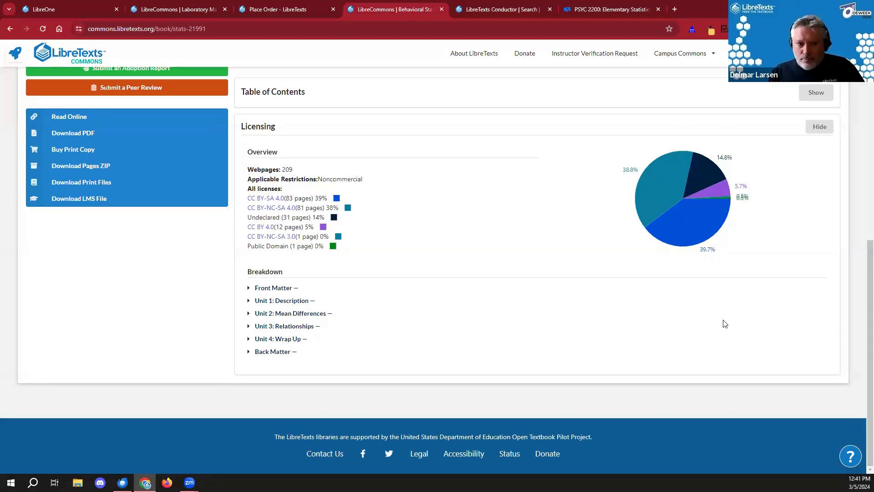
scroll(599, 312, up, 3)
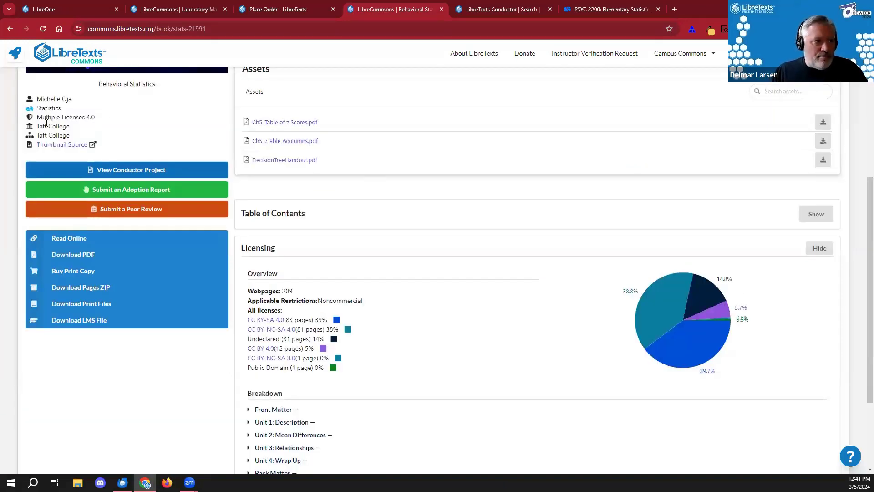
drag(36, 118, 98, 120)
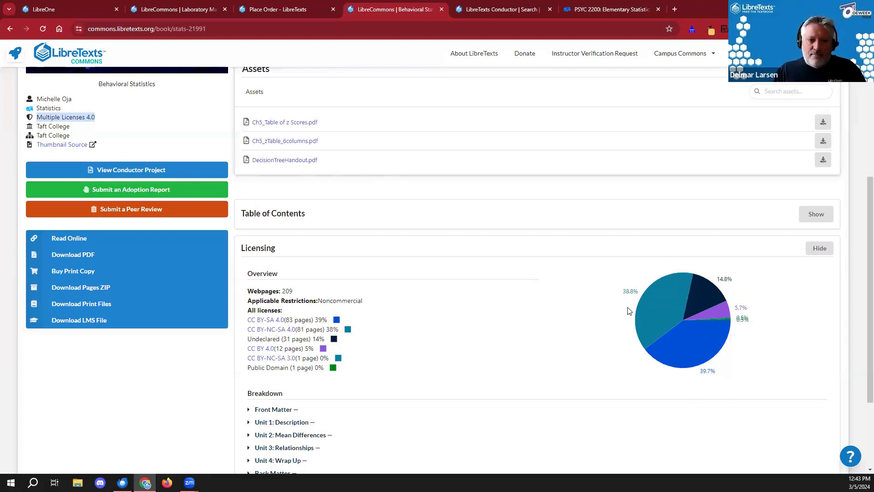
mouse_move(689, 316)
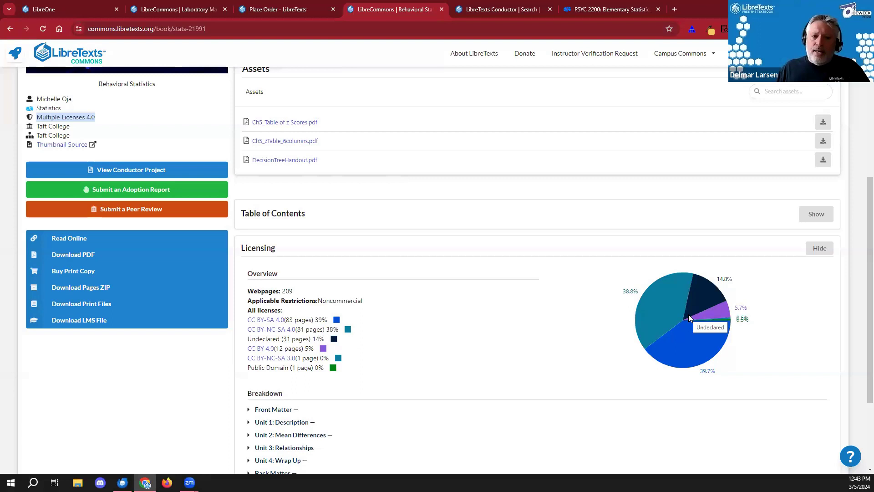
scroll(177, 267, down, 3)
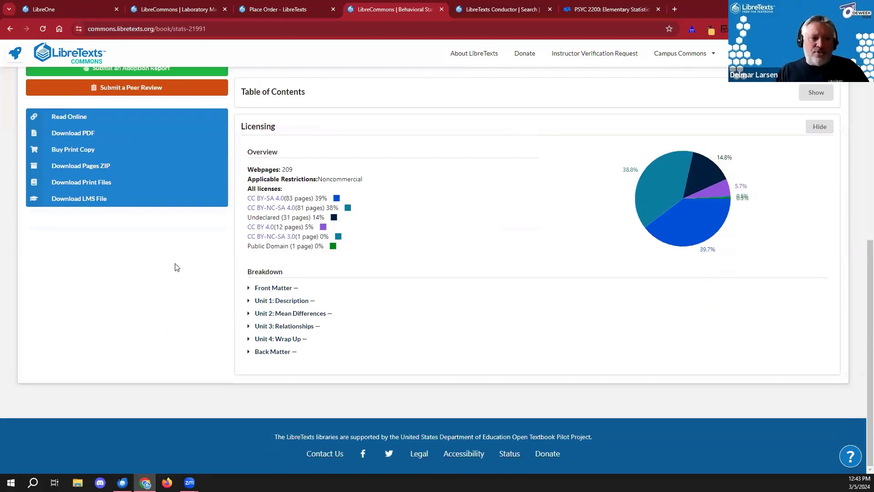
click(249, 288)
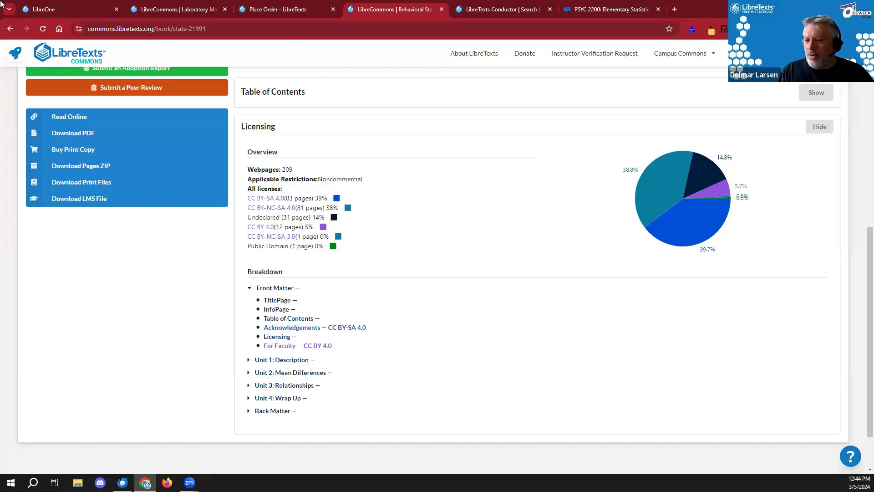
Step: Return to the Operational Amplifiers laboratory manual's Commons page and open its homework on ADAPT
click(475, 6)
click(273, 7)
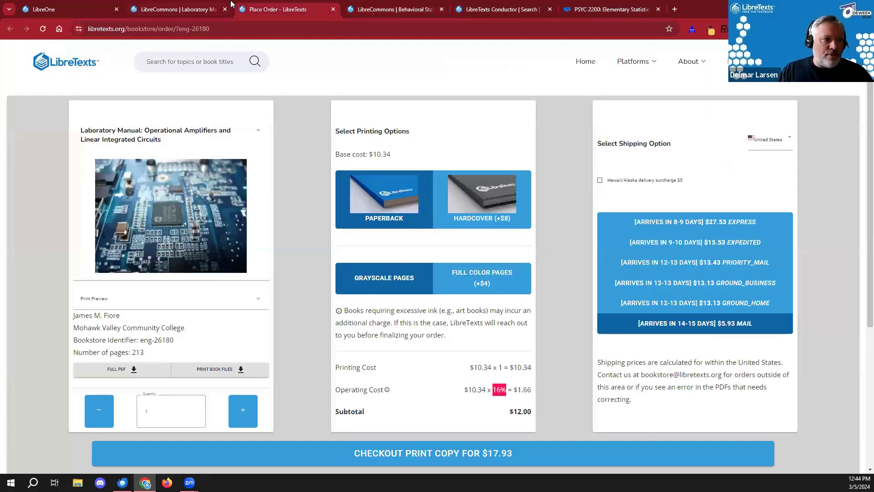
click(173, 9)
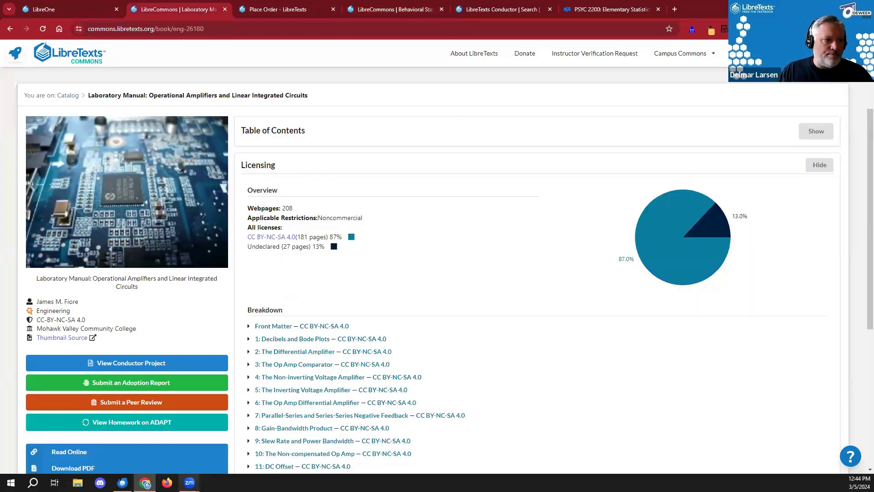
click(123, 421)
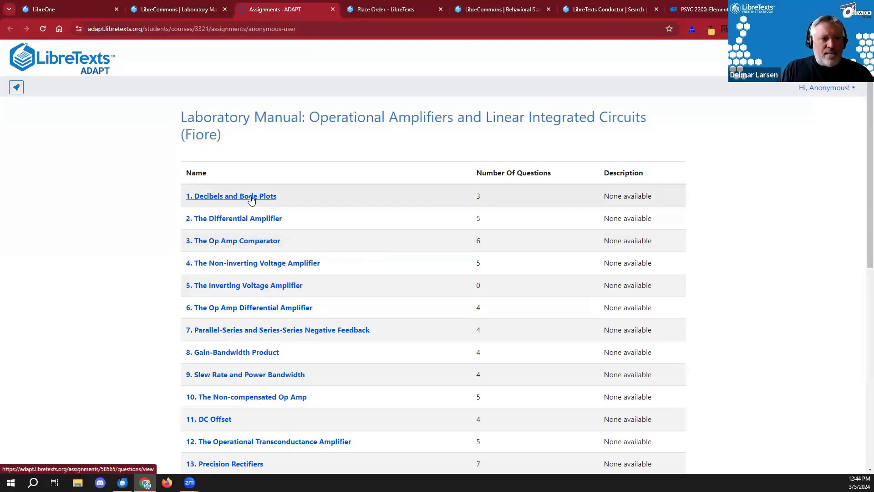
Step: Open the "1. Decibels and Bode Plots" assignment and view the attribution of Question #1
click(252, 200)
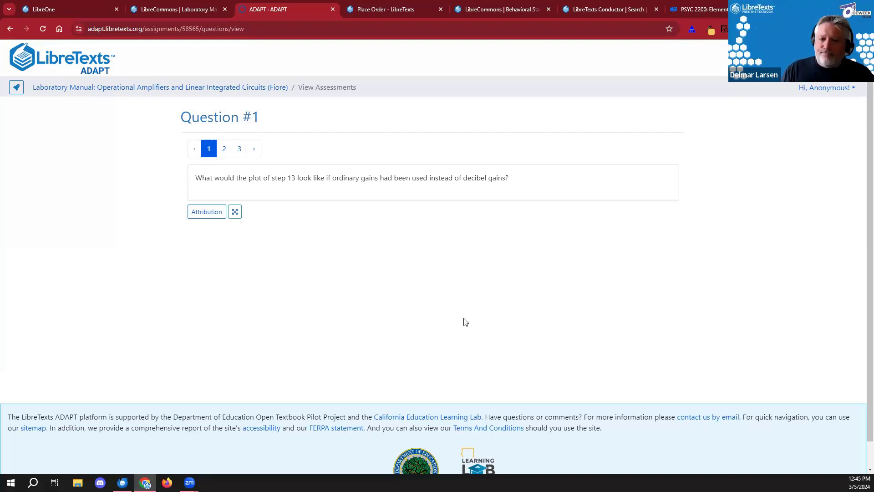
click(200, 210)
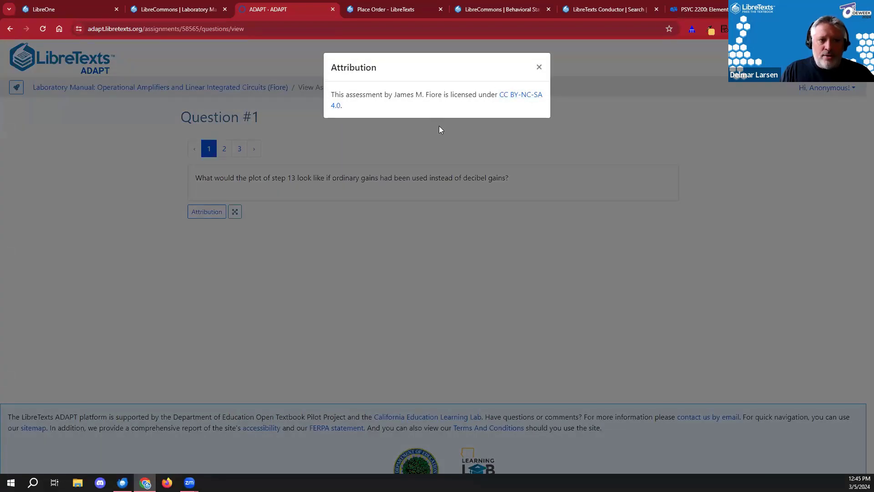
click(539, 67)
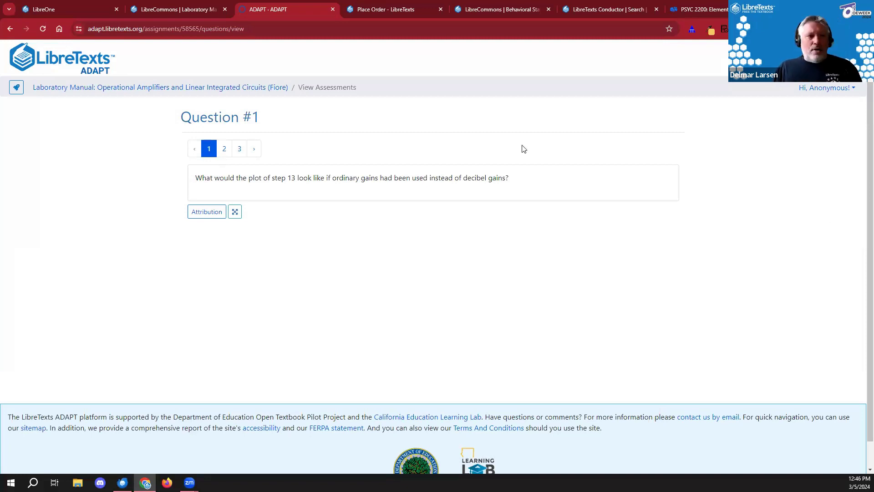
Step: Close all browser tabs after the LibreOne launchpad and open Conductor from its applications
click(152, 10)
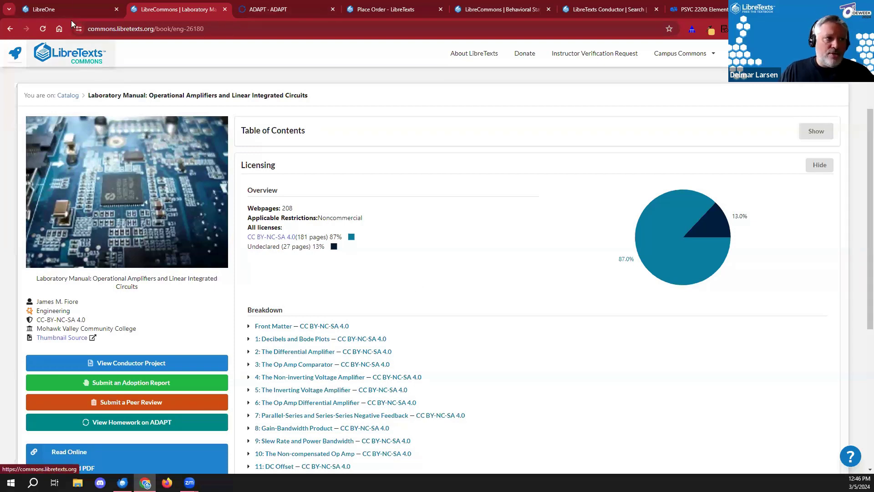
click(78, 4)
right_click(77, 4)
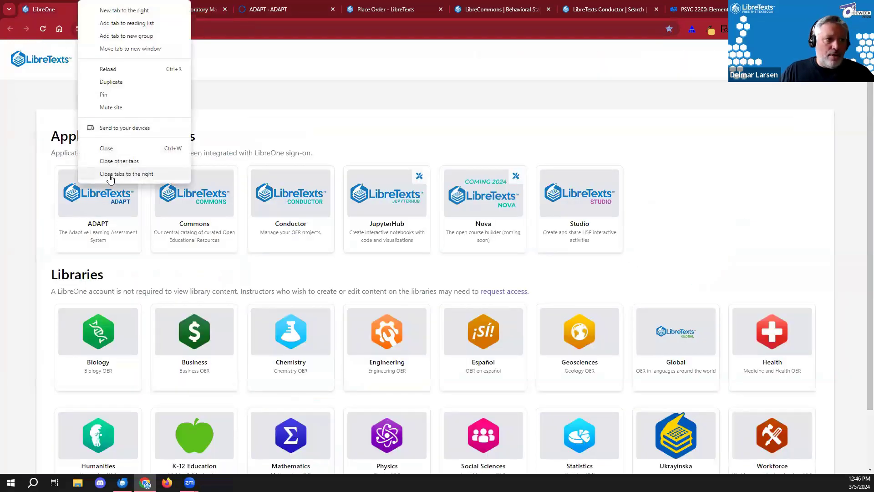
click(128, 174)
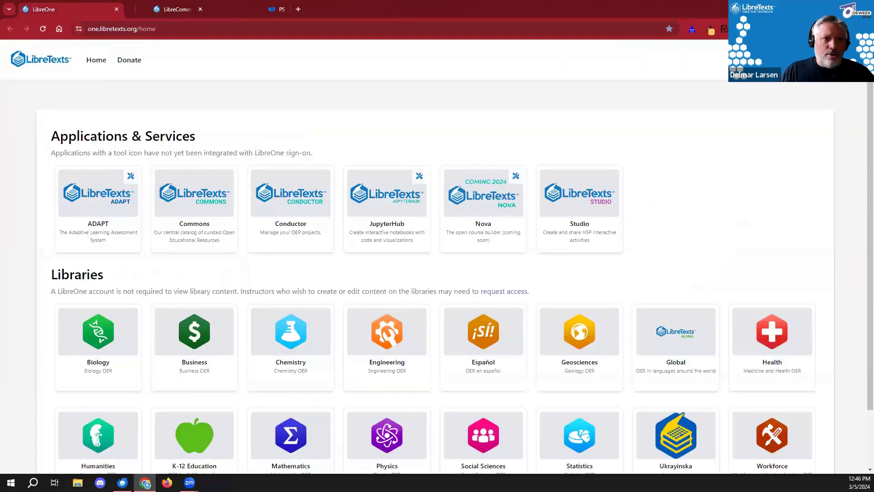
click(300, 198)
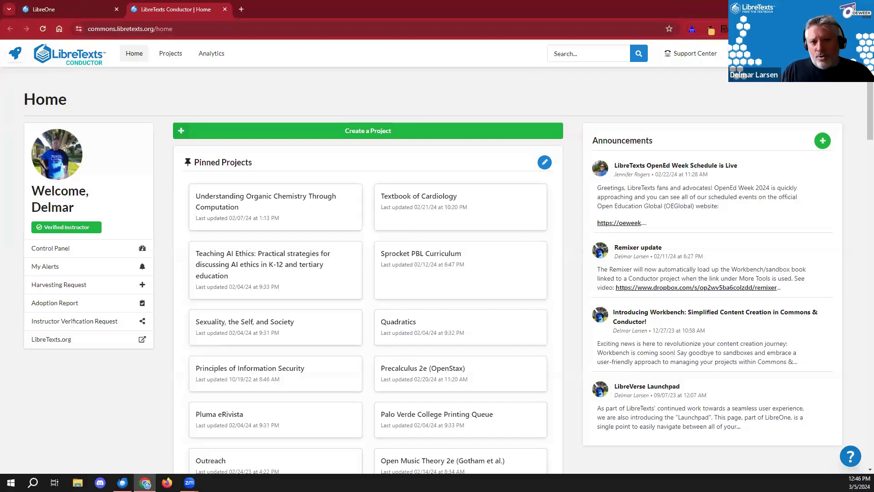
Step: Switch from Conductor to the Commons catalog and return to the Conductor home page
click(69, 54)
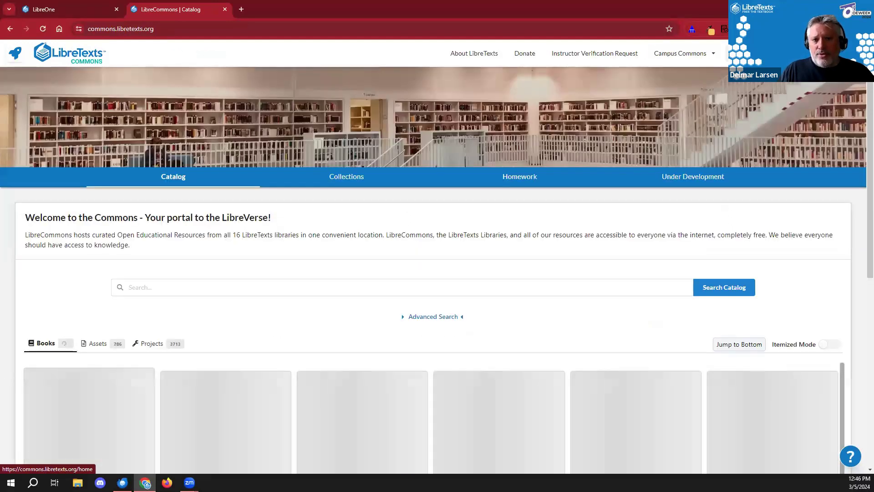
click(69, 54)
click(70, 54)
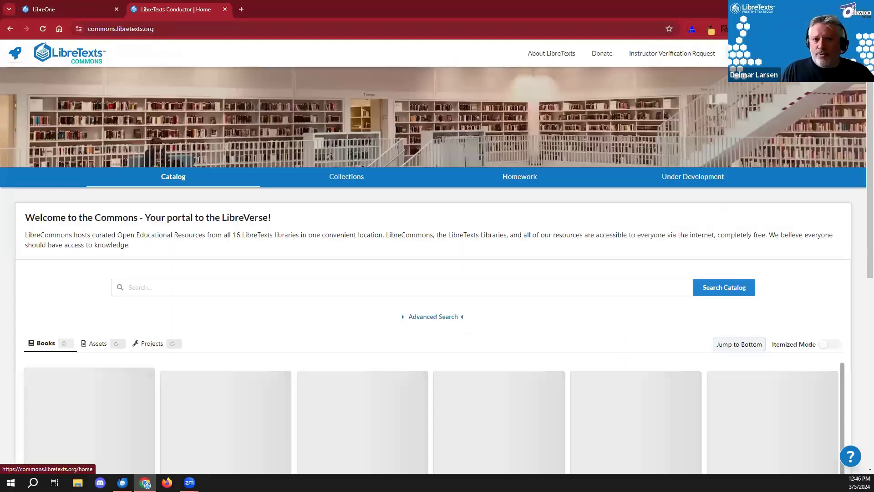
click(70, 54)
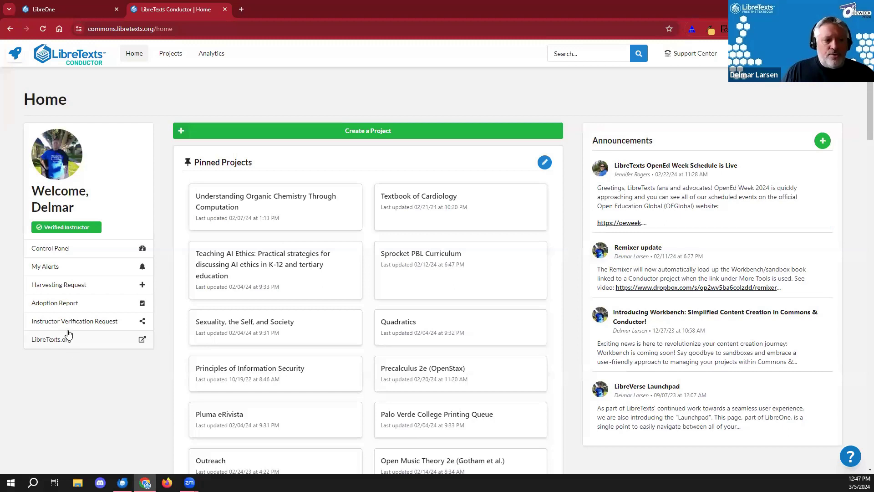
Step: Create a Conductor alert with the search query "Calculus" for the Book resource type
click(74, 273)
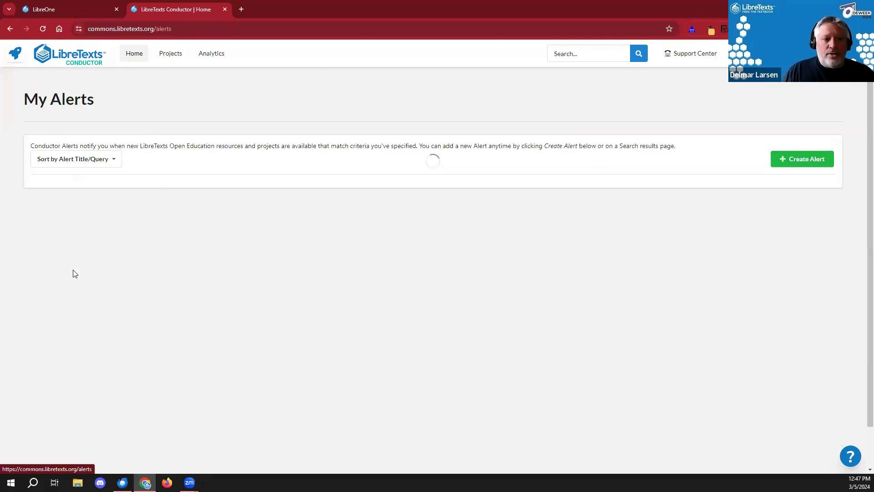
click(795, 164)
click(425, 204)
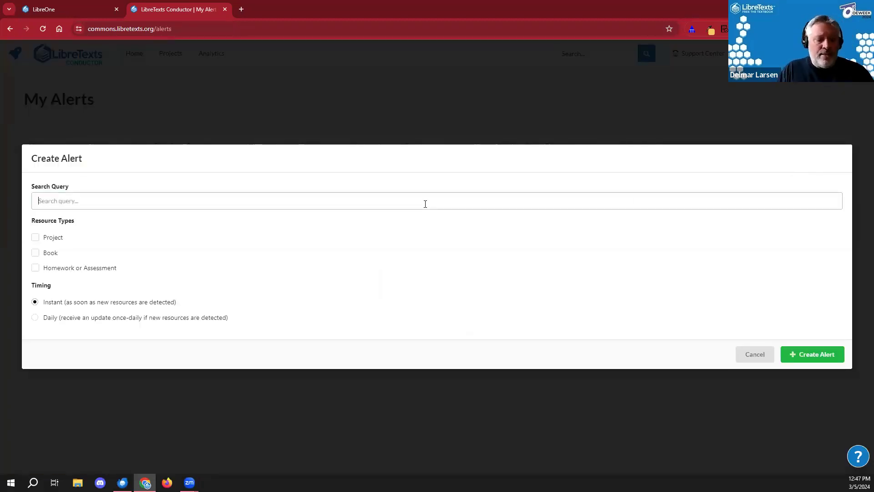
text(Calculus)
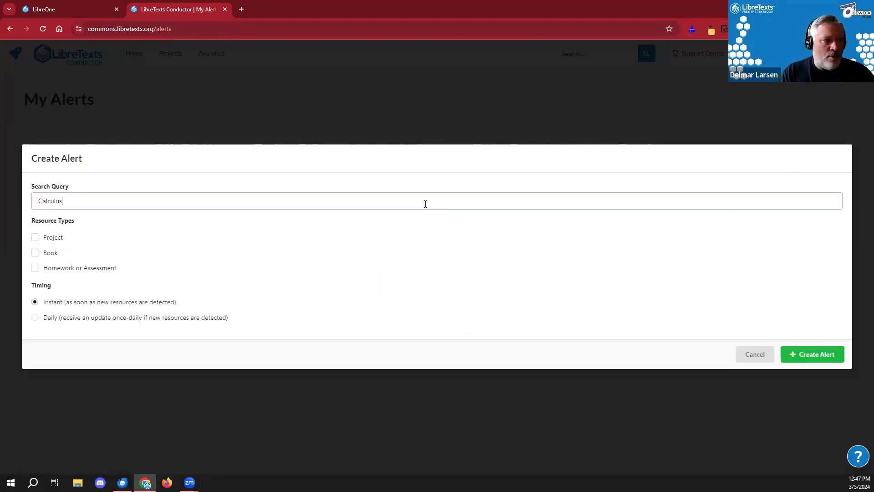
click(51, 253)
click(829, 354)
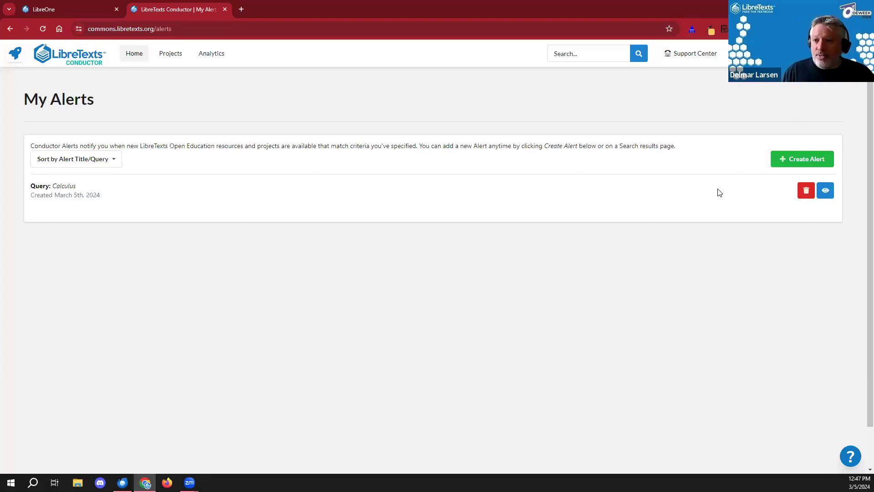
Step: Delete the "Calculus" alert and return to the Conductor home page
click(806, 190)
click(635, 288)
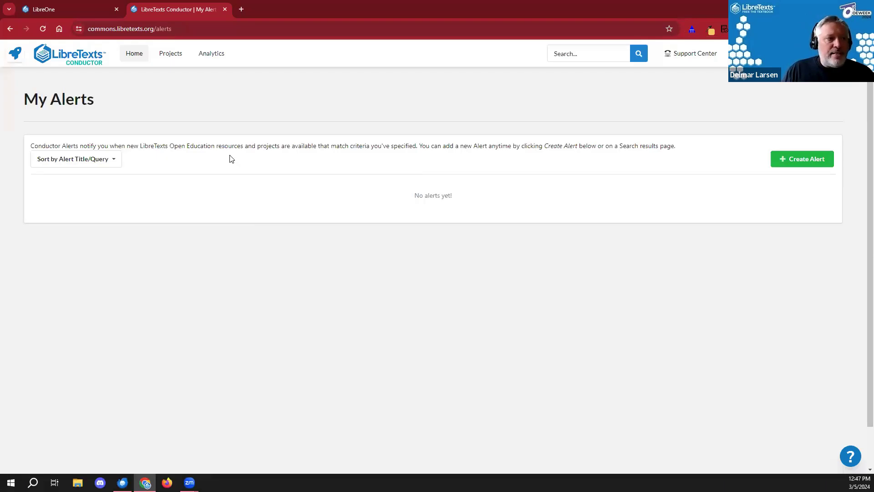
key(alt+Left)
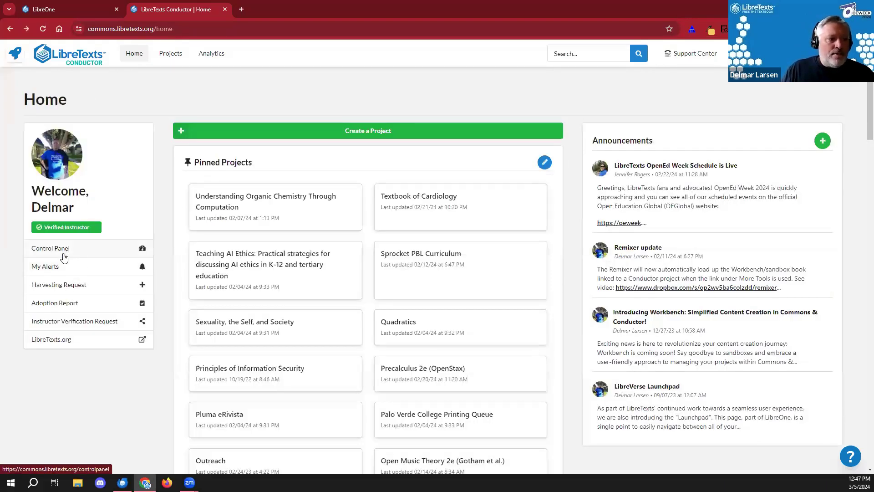
Step: Open the Harvesting Request form, review its fields, and return to the Conductor home page
click(69, 285)
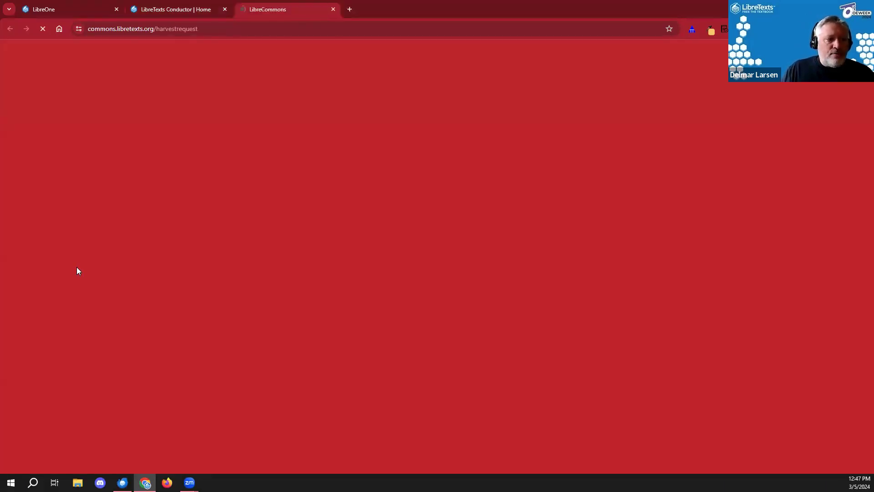
scroll(572, 238, down, 5)
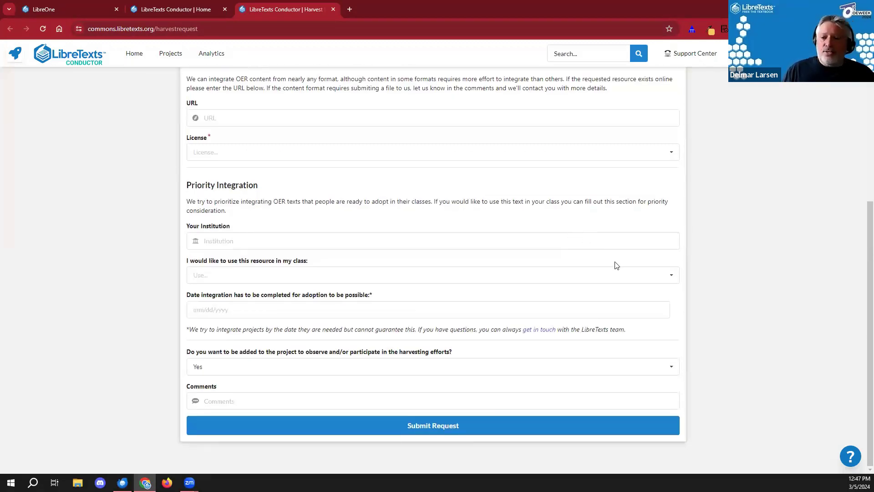
scroll(275, 328, up, 5)
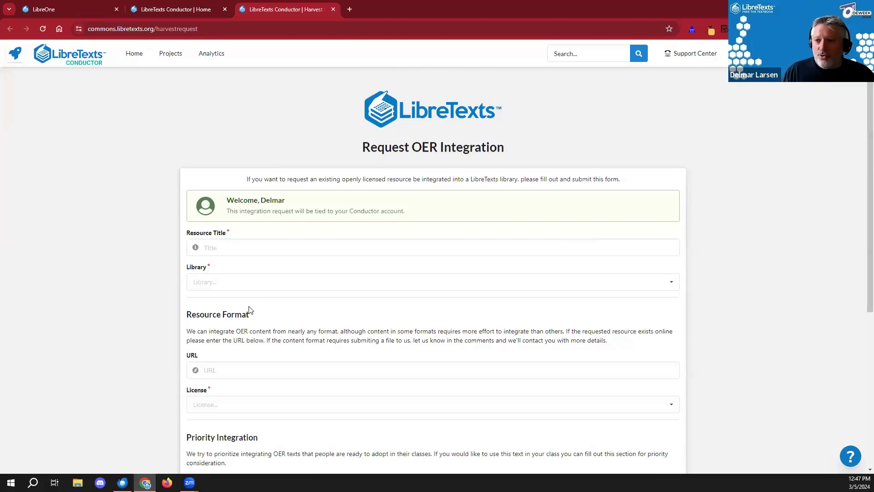
click(144, 7)
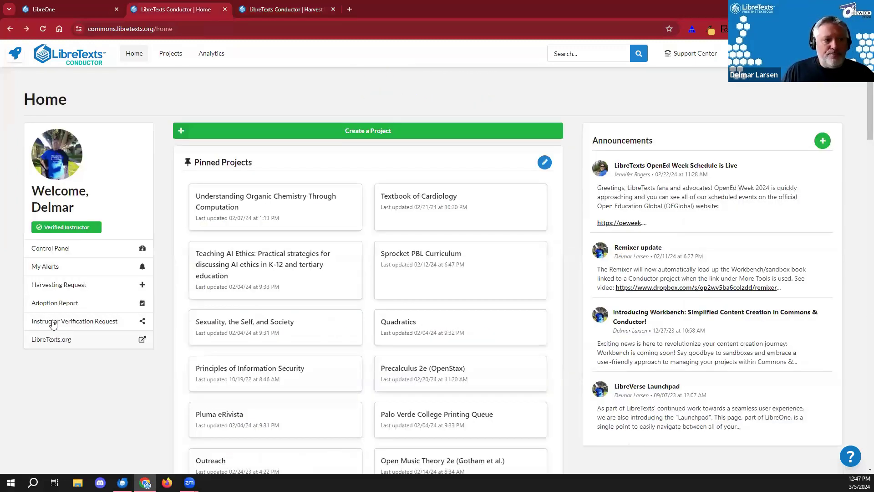
Step: View the Adoption Report form and the LibreTexts.org site, ending back on the Conductor home page
click(48, 304)
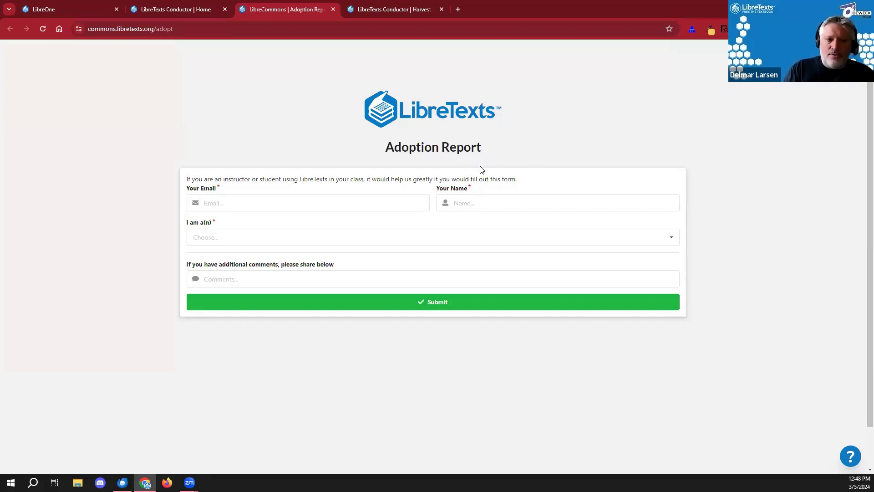
click(203, 7)
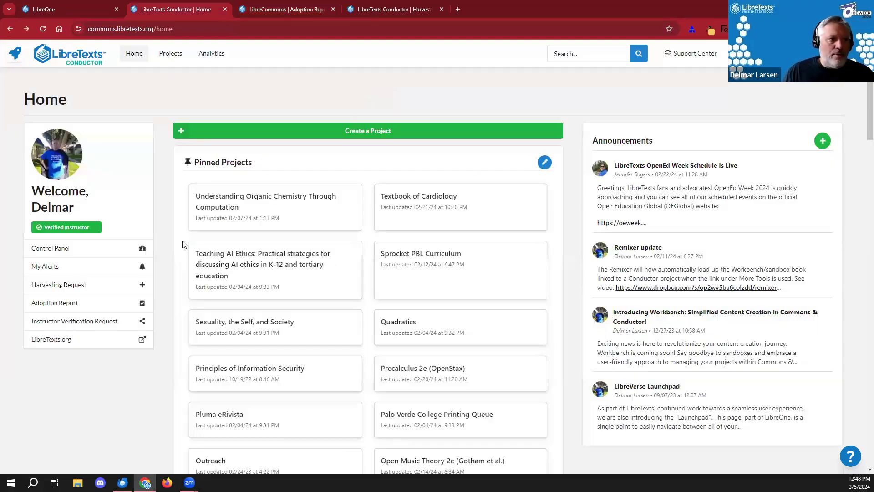
click(63, 341)
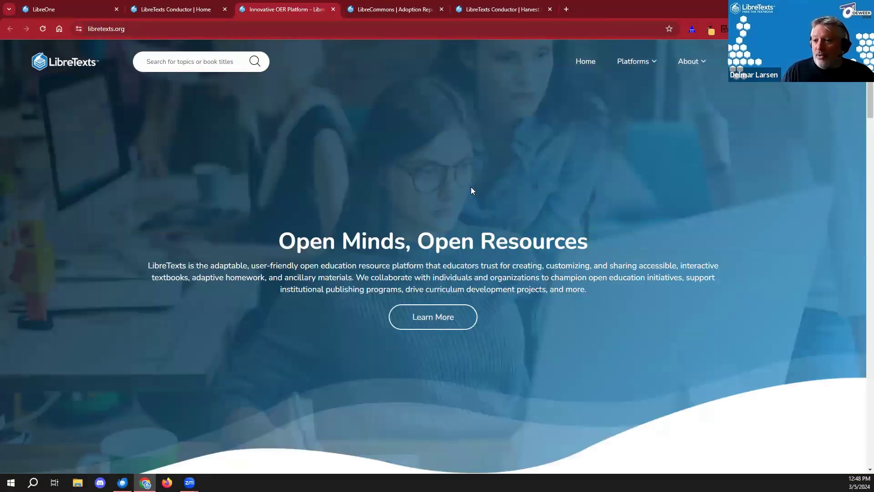
click(334, 9)
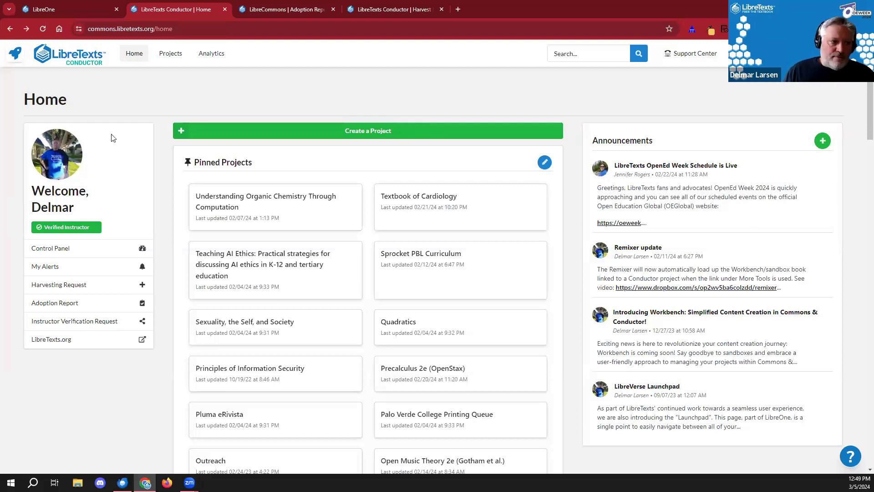
Step: Examine the Pinned Projects and Recently Edited Projects lists on the Conductor home page
mouse_move(80, 225)
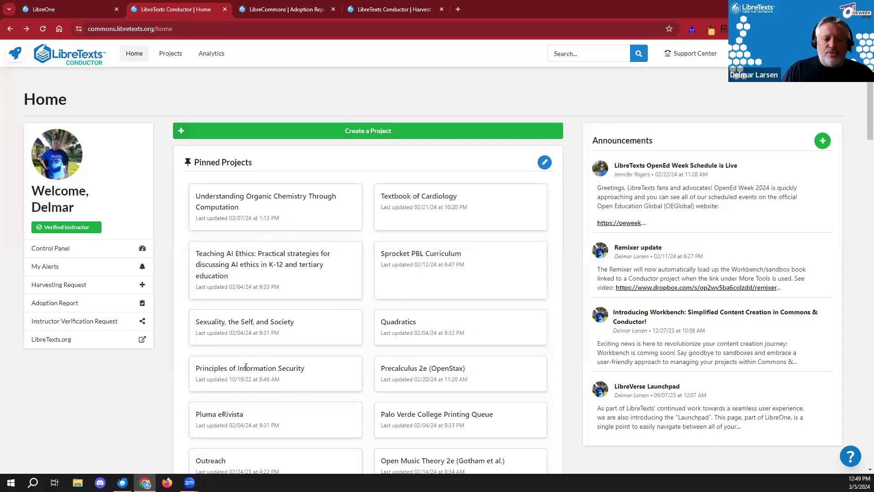
scroll(335, 295, down, 15)
scroll(416, 181, down, 2)
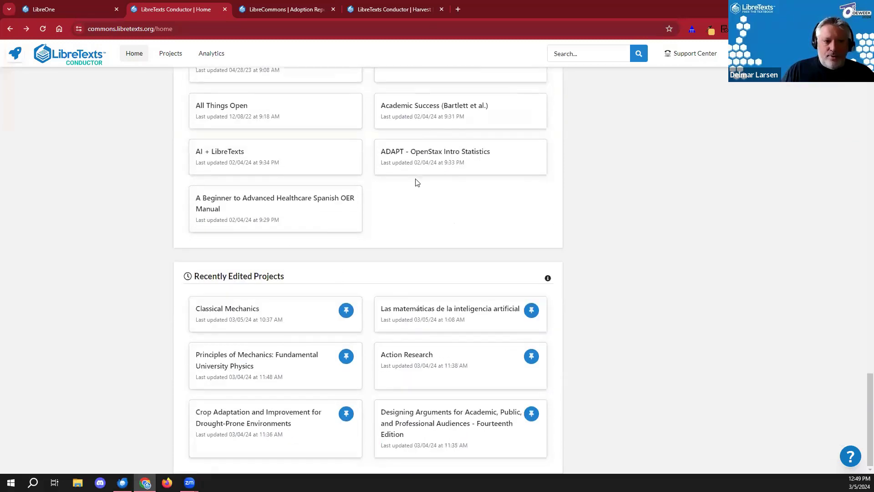
scroll(399, 186, up, 14)
scroll(383, 232, up, 10)
scroll(383, 230, down, 18)
scroll(384, 230, down, 5)
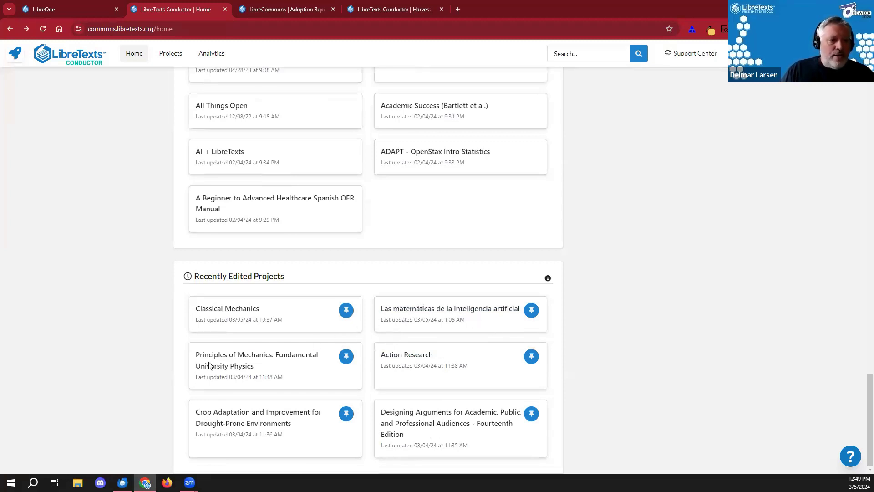
scroll(343, 339, up, 15)
scroll(339, 327, up, 10)
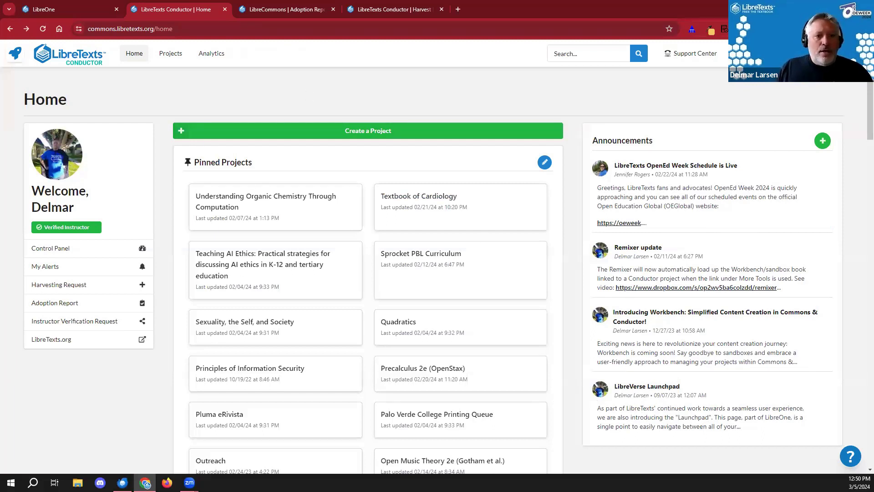
Step: Visit the Support Center and the Projects list, returning to the Conductor home page after each
click(712, 56)
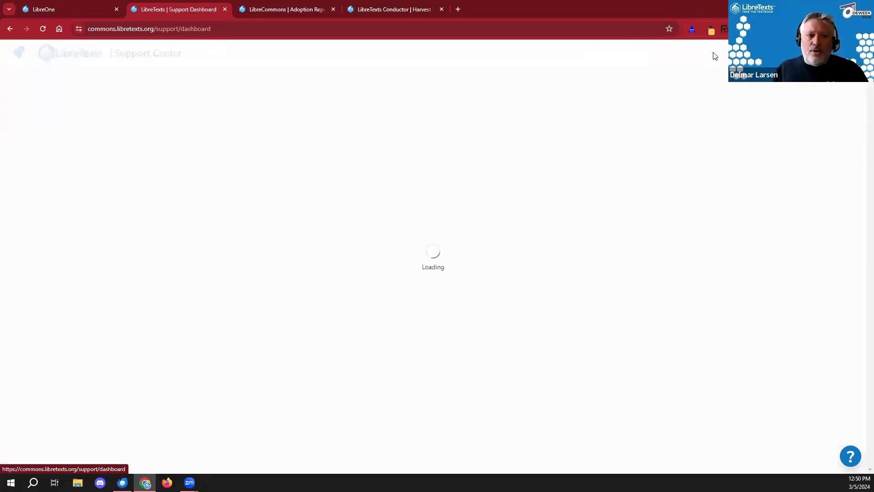
key(alt+Left)
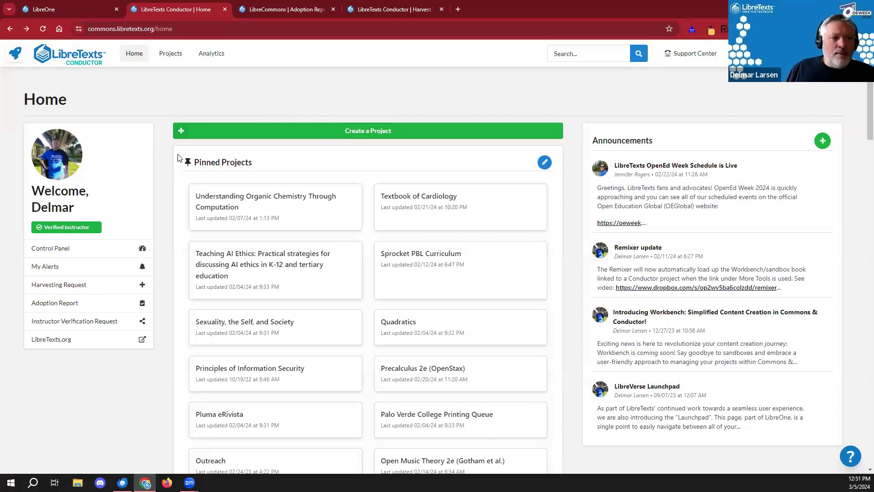
click(167, 60)
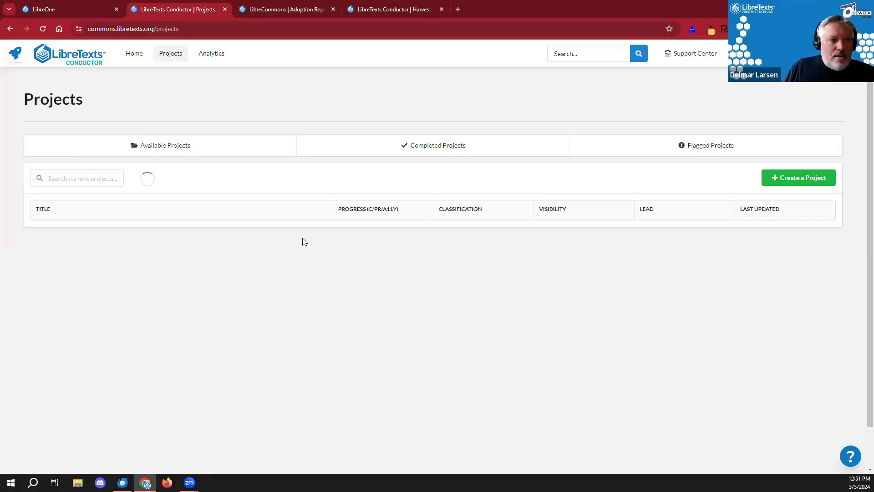
key(alt+Left)
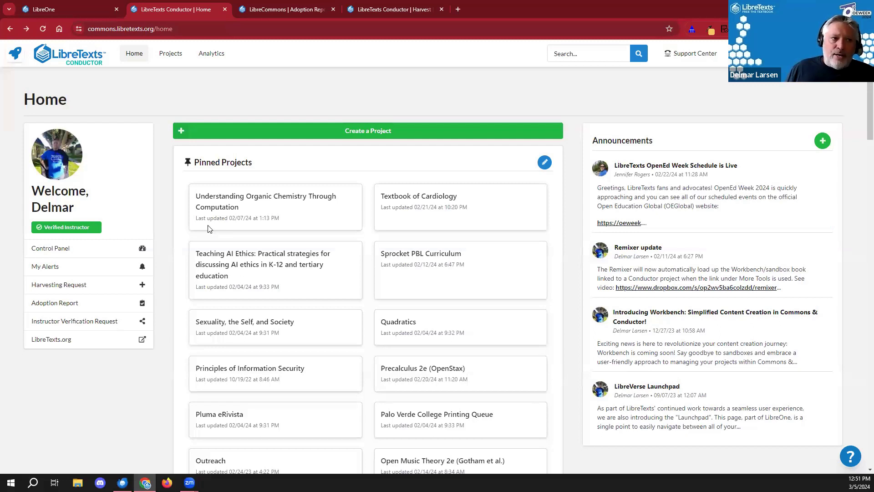
Step: Create a project titled "OpenEdWeek #2" with private visibility limited to collaborators
click(393, 131)
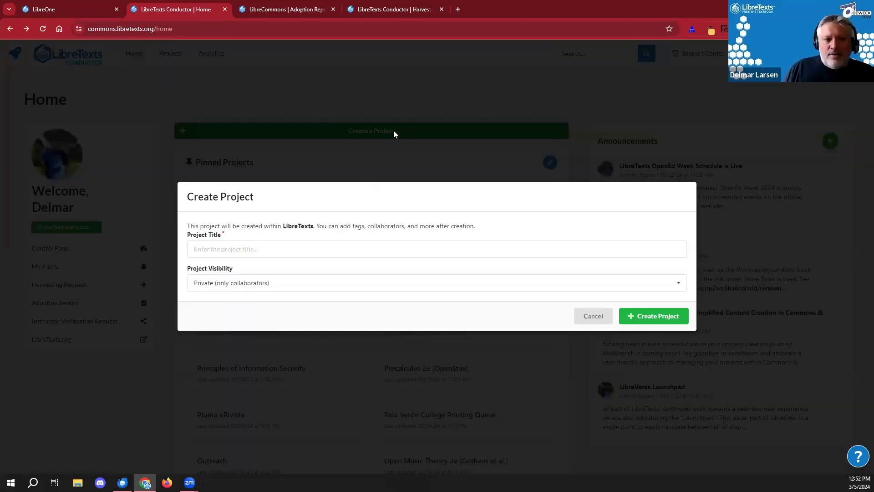
click(307, 245)
text(OpenEdW)
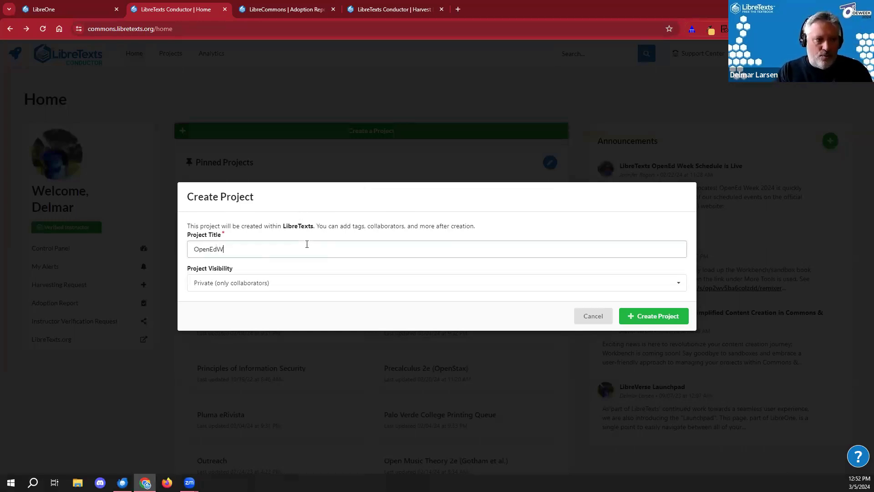
text(eek #@)
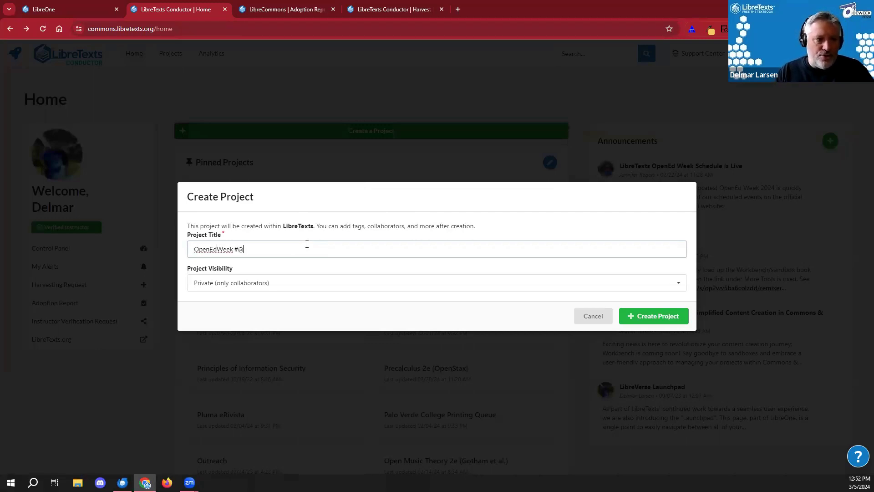
key(BackSpace)
text(2)
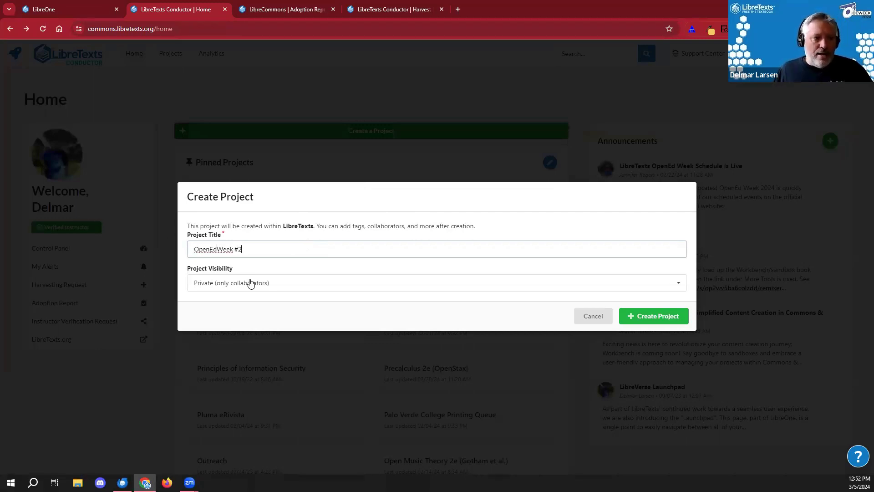
click(652, 319)
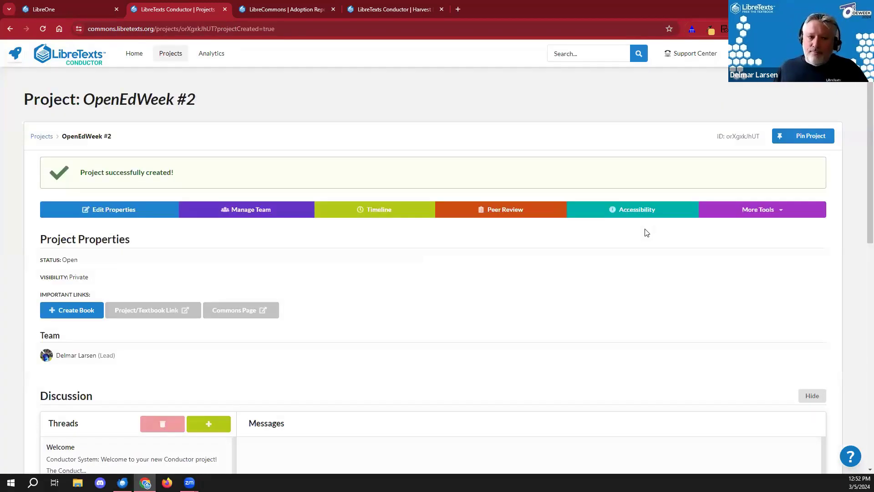
Step: Review the OpenEdWeek #2 project page and add a colleague, found by name, to the project team
scroll(631, 299, down, 10)
scroll(507, 296, up, 7)
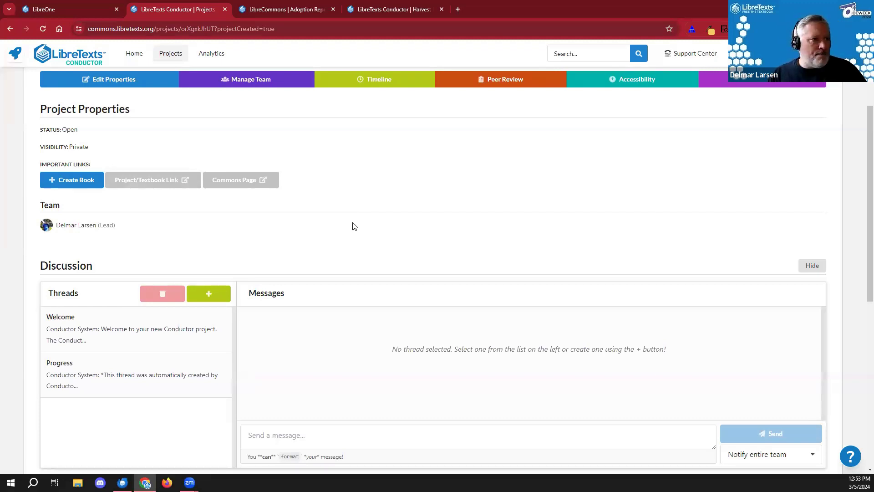
scroll(353, 223, up, 3)
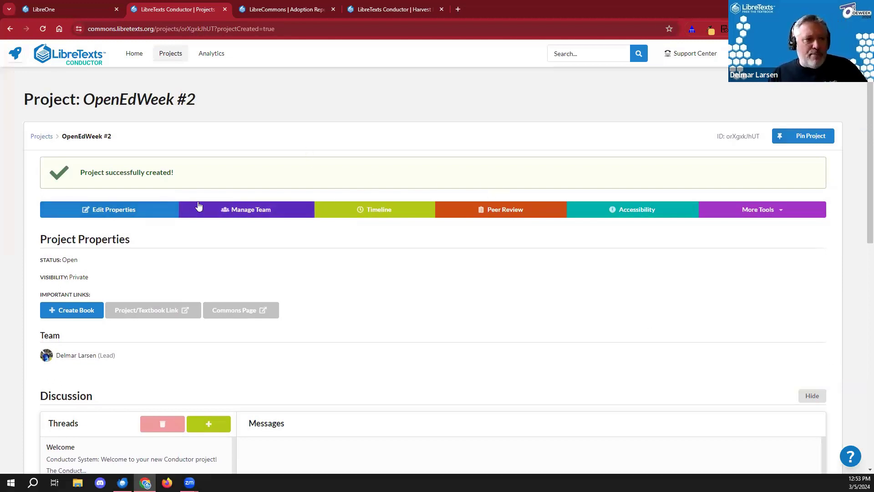
click(232, 209)
click(247, 186)
text(jeni)
key(BackSpace)
text(nifer)
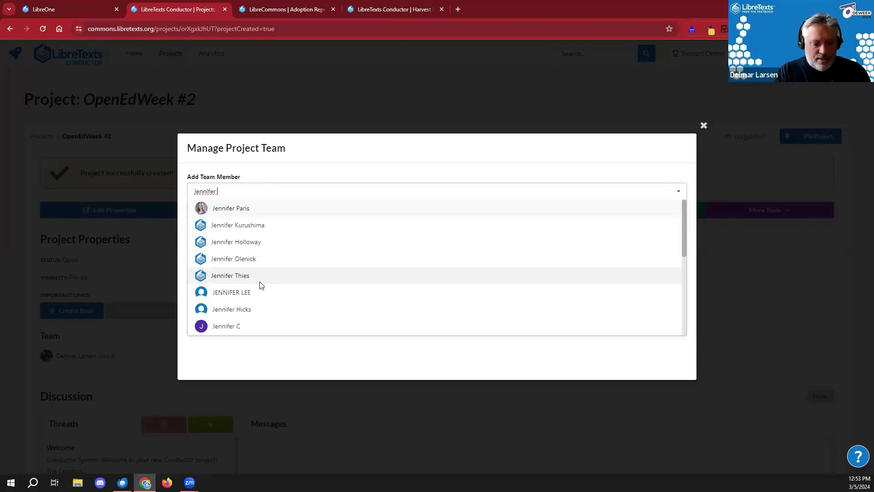
text( rog)
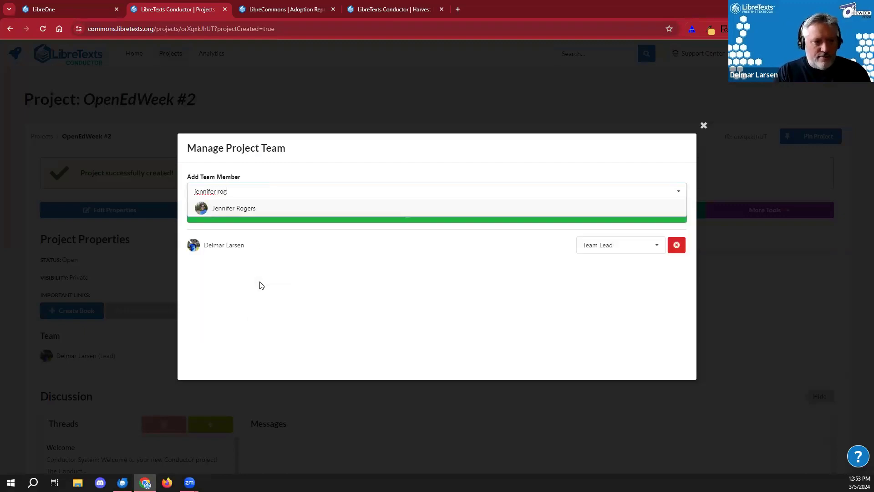
click(243, 209)
click(257, 215)
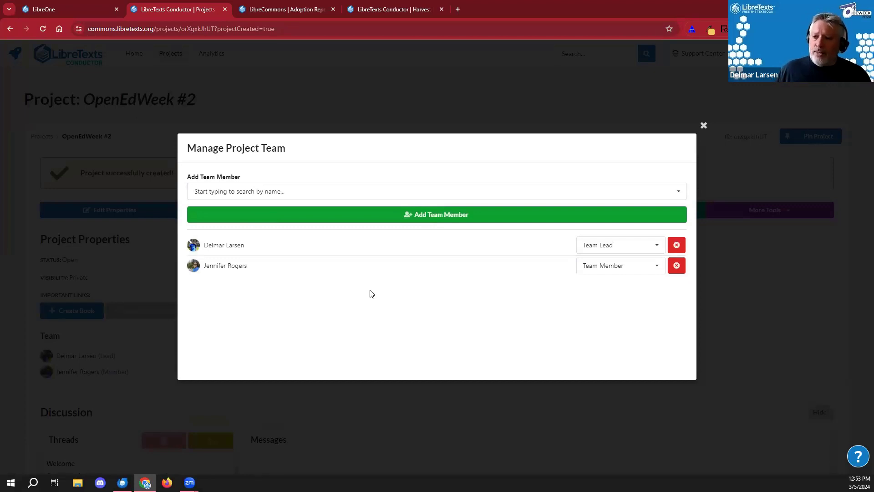
Step: Check which roles can be assigned to the OpenEdWeek #2 team lead, leaving the team unchanged
click(704, 126)
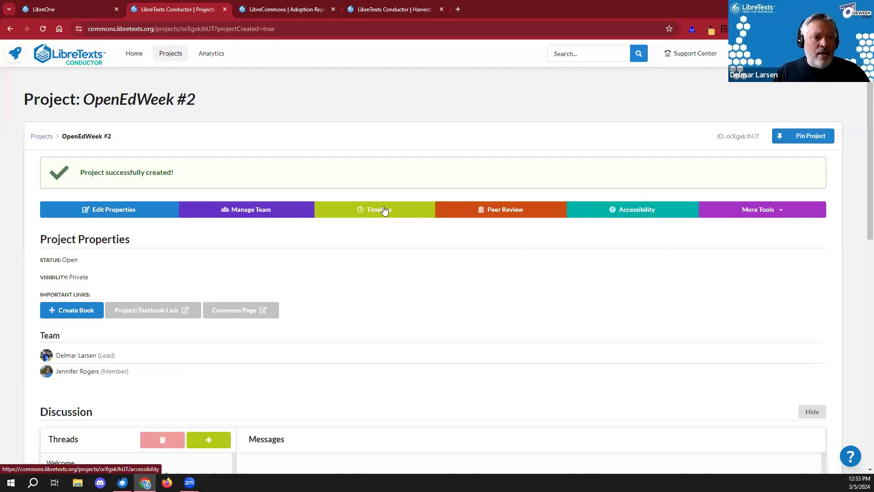
click(270, 213)
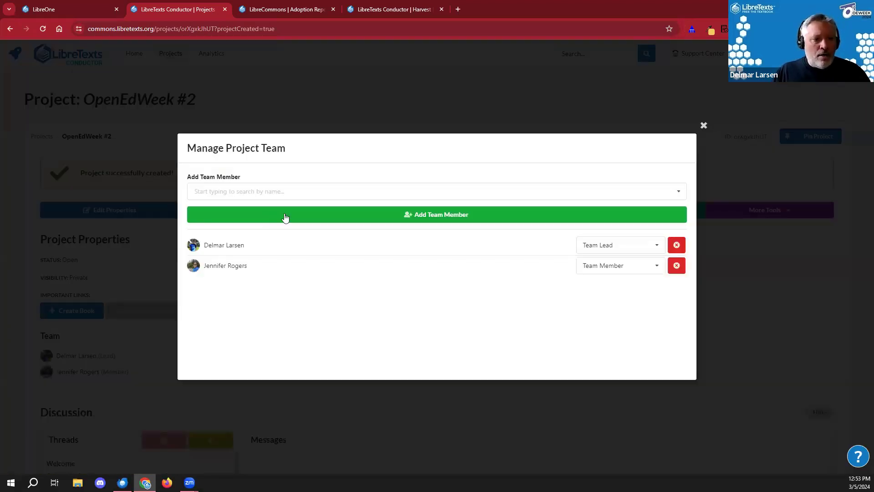
click(622, 246)
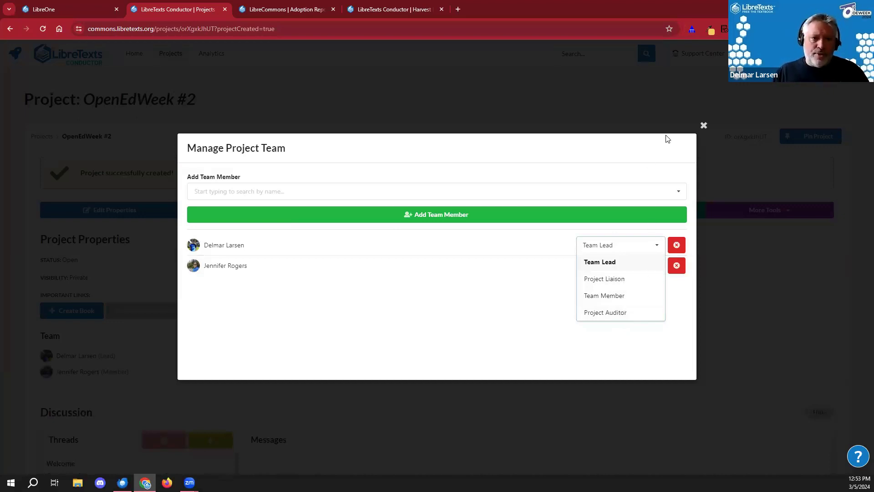
click(662, 169)
key(Escape)
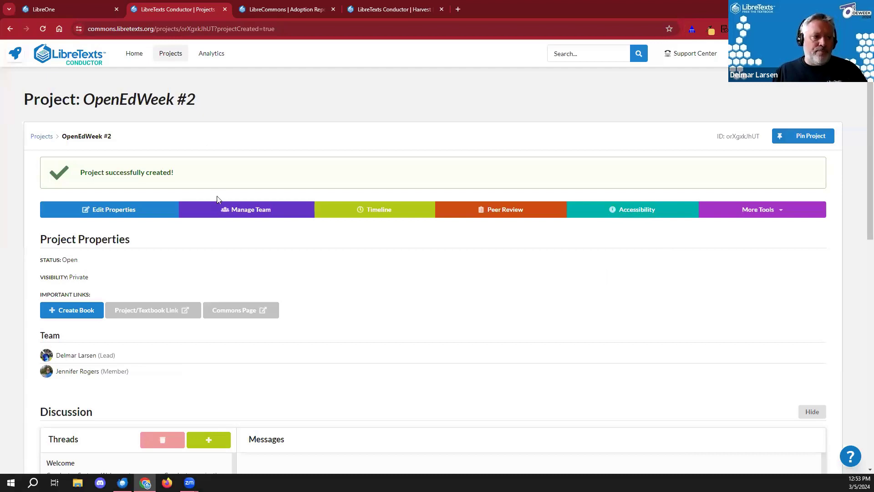
Step: Edit the OpenEdWeek #2 project properties, keeping the status Open/In Progress and setting the classification to Construction
click(146, 211)
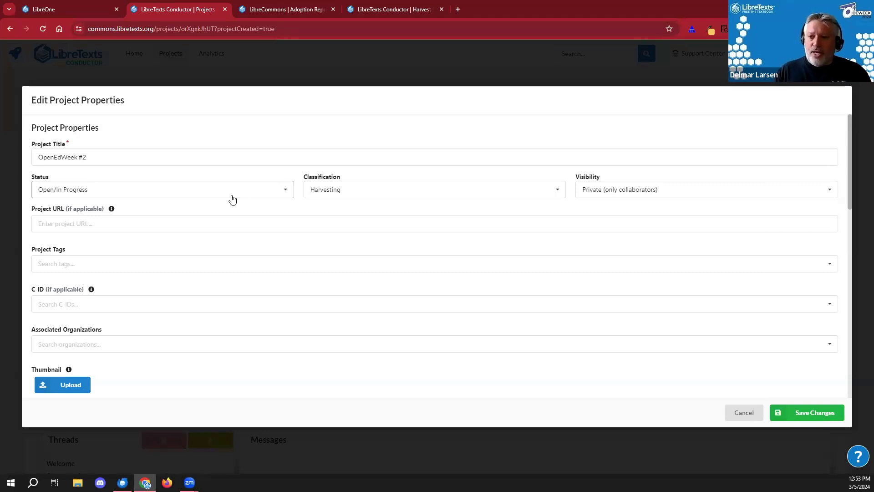
click(176, 196)
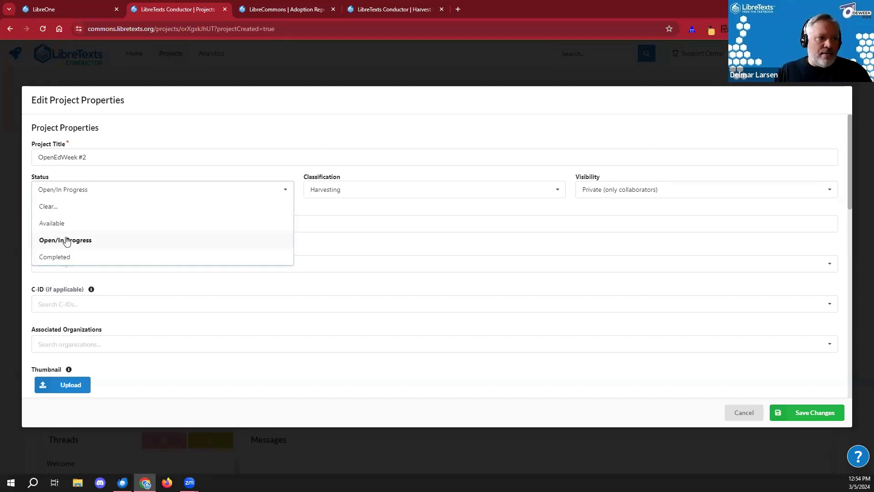
click(87, 241)
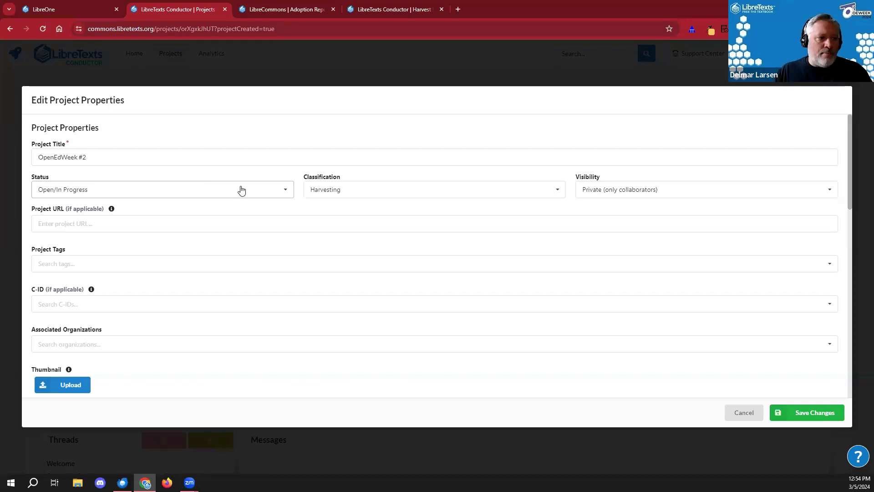
click(364, 190)
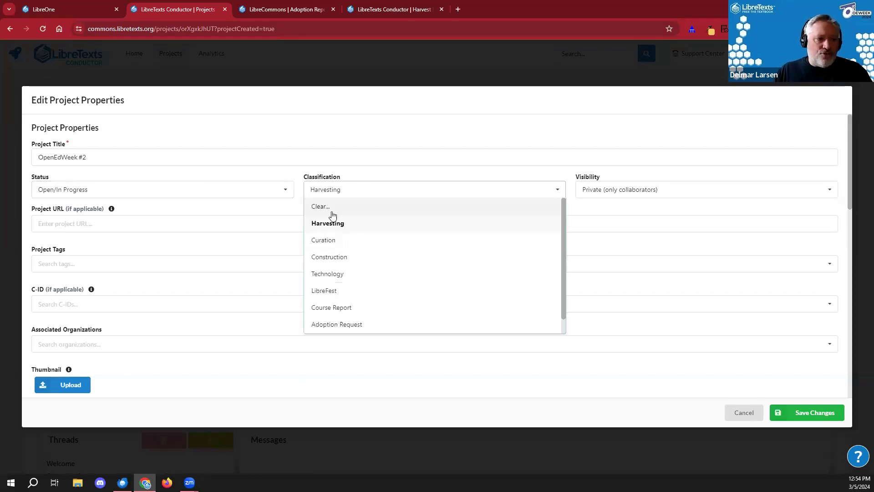
click(341, 256)
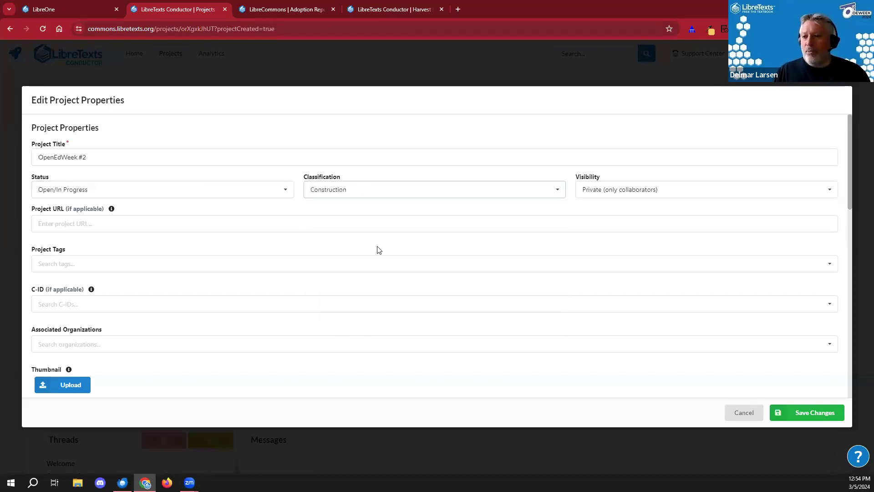
click(528, 189)
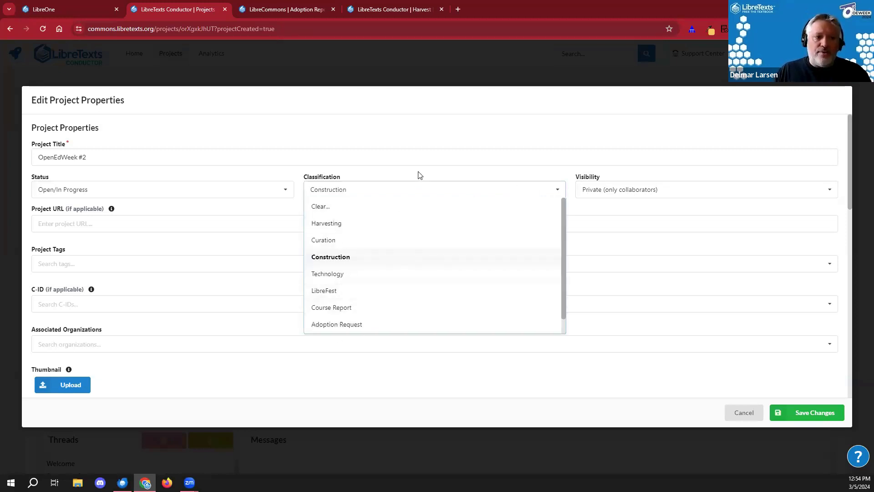
click(597, 157)
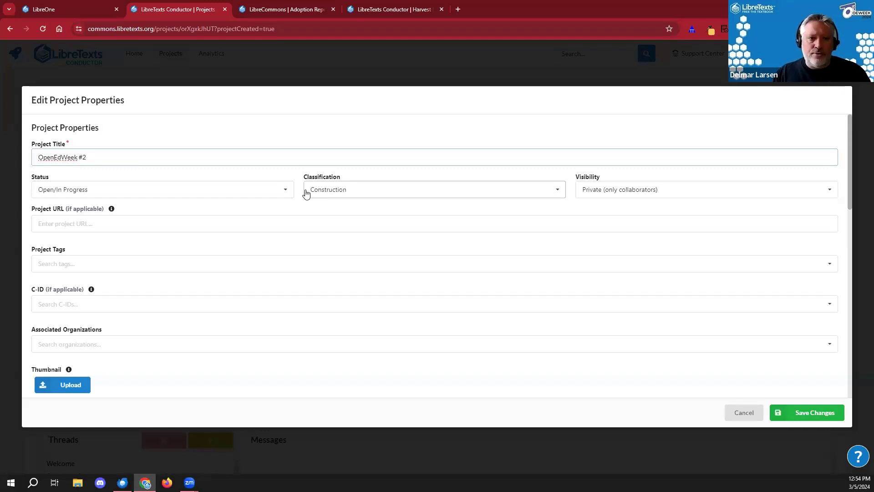
Step: Leave the project URL empty and add the existing tag "calculus" to the project
click(162, 224)
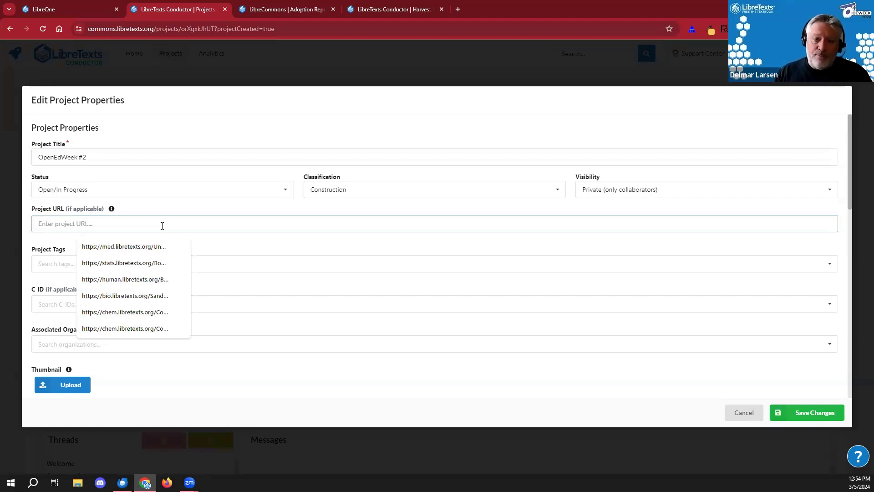
click(25, 249)
click(61, 264)
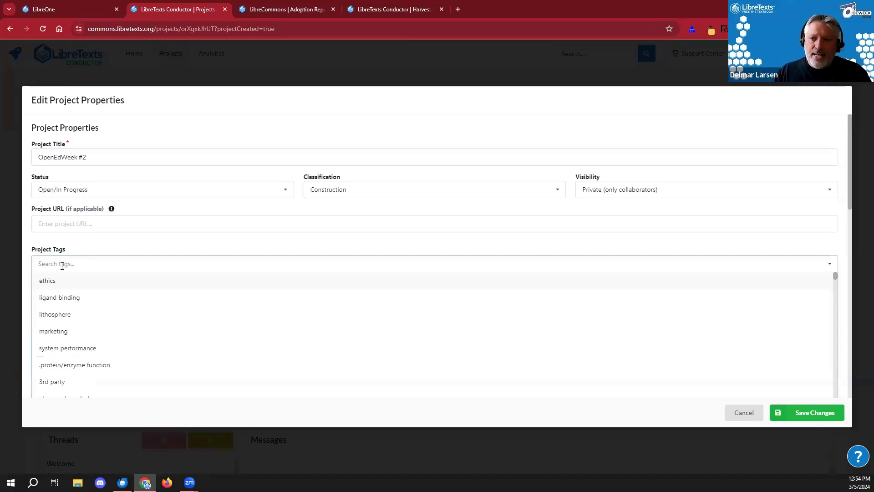
text(calculus)
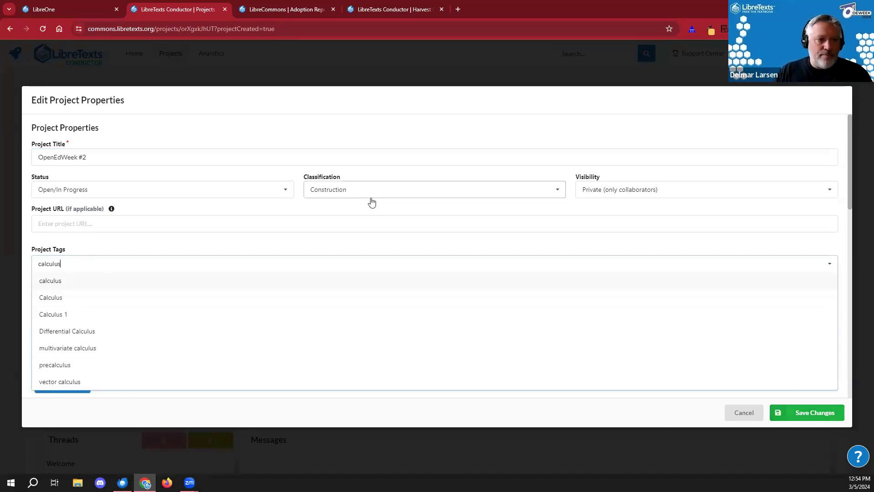
click(376, 251)
click(138, 267)
text(calcuy)
key(BackSpace)
text(lus)
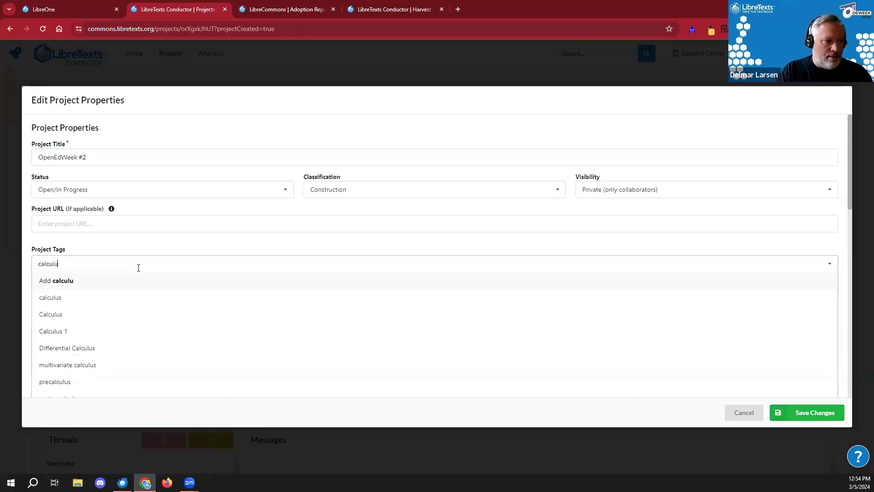
key(Return)
click(140, 247)
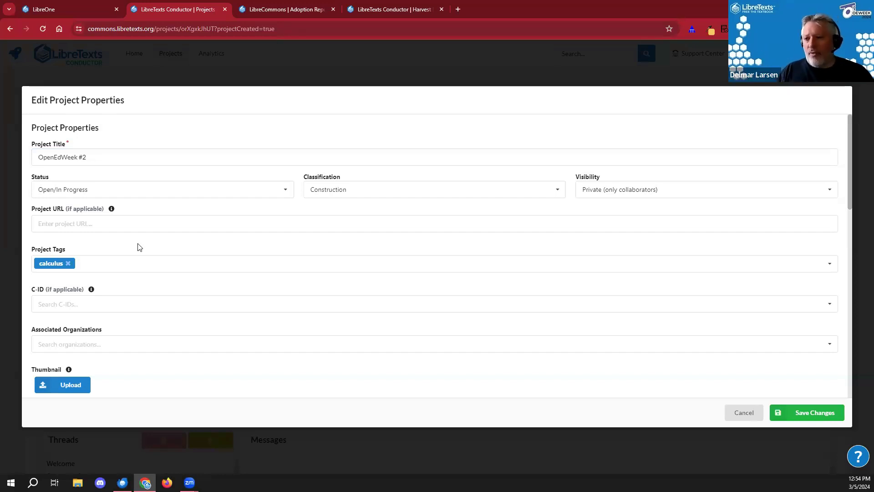
Step: Search the C-ID options for psychology courses and look through the matches without choosing one
click(123, 300)
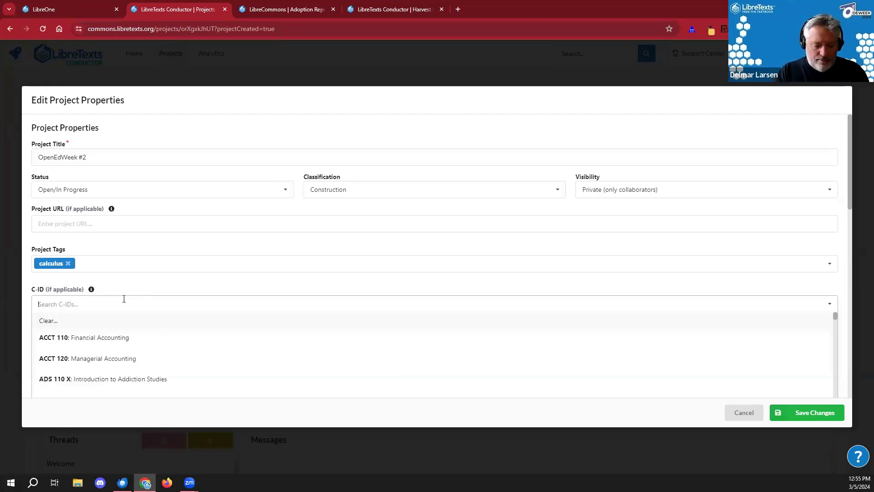
text(psycholo)
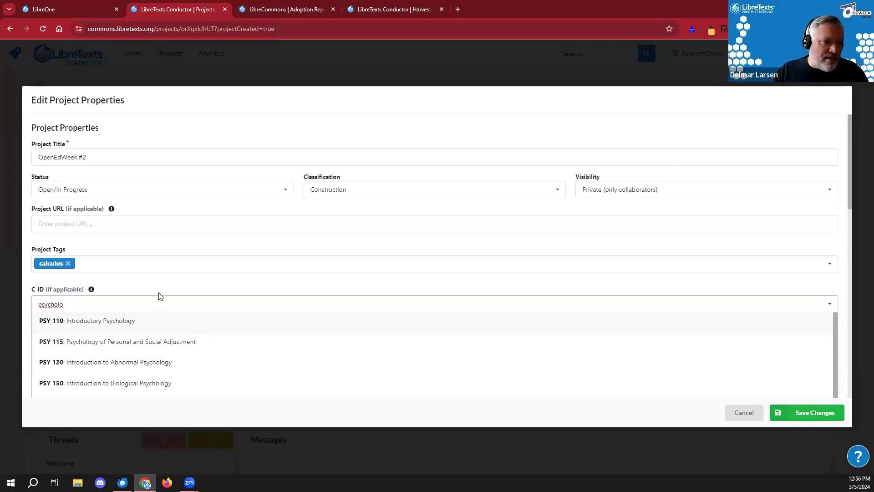
click(90, 307)
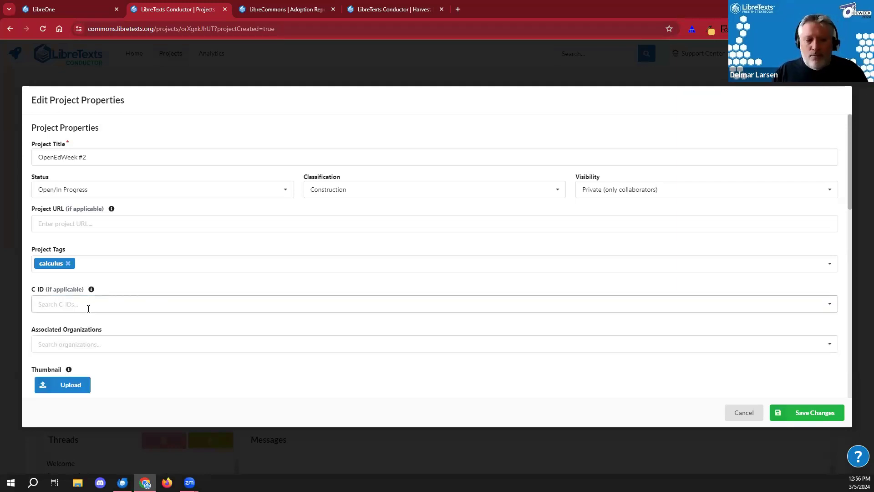
click(89, 309)
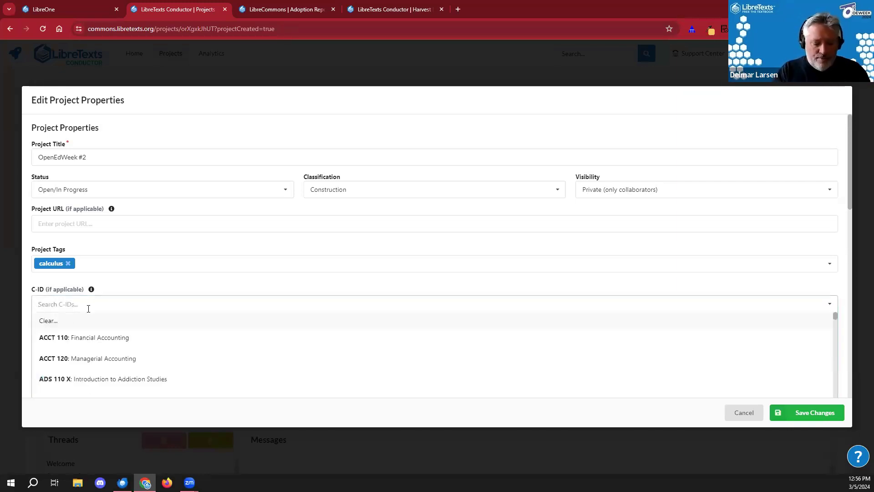
text(pysh)
key(BackSpace)
key(BackSpace)
key(BackSpace)
text(syc)
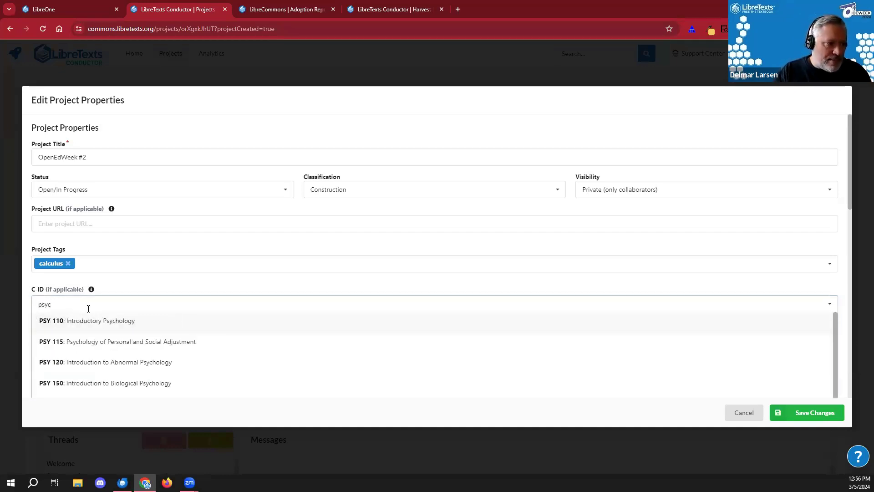
scroll(129, 351, down, 5)
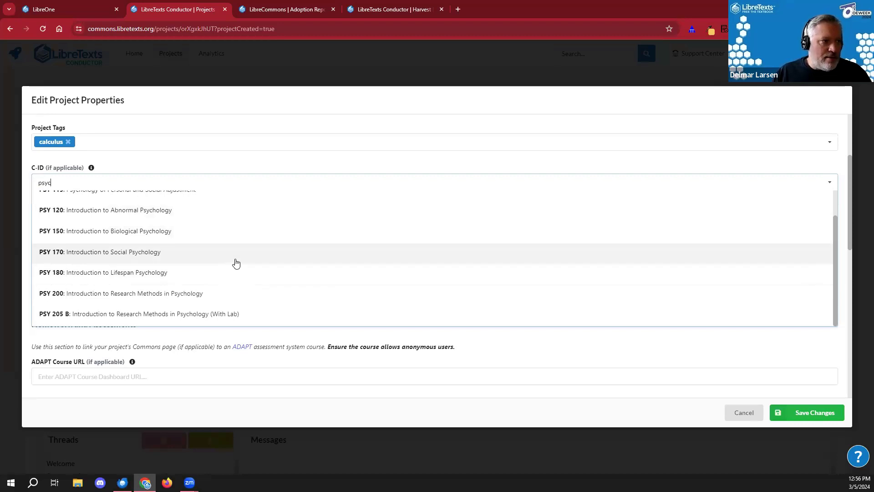
click(180, 172)
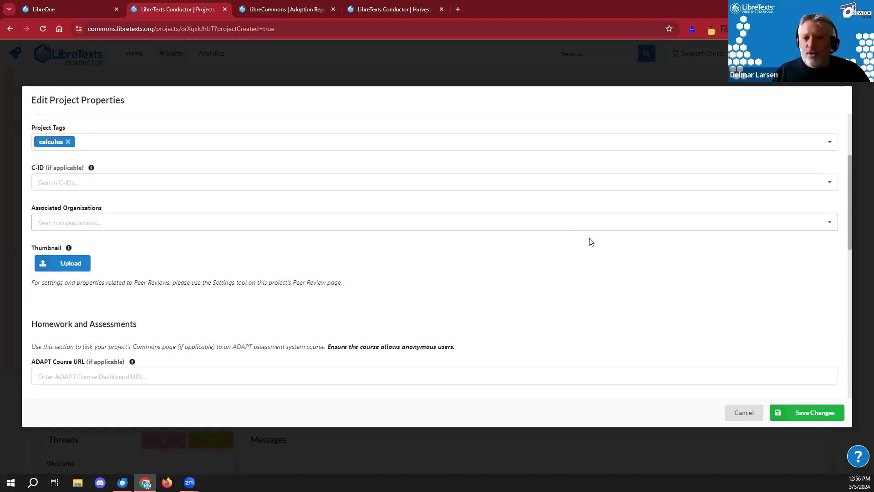
scroll(472, 344, up, 3)
scroll(472, 343, down, 3)
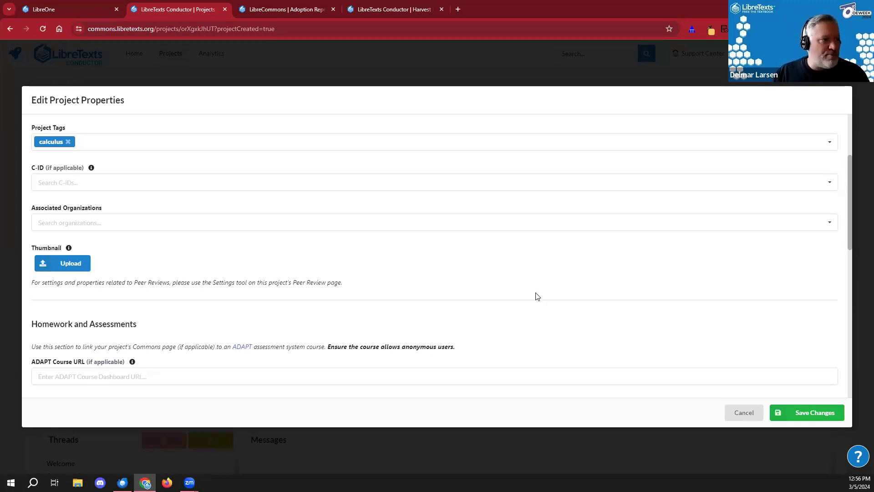
Step: Choose Bellevue College as the project's associated organization
click(119, 222)
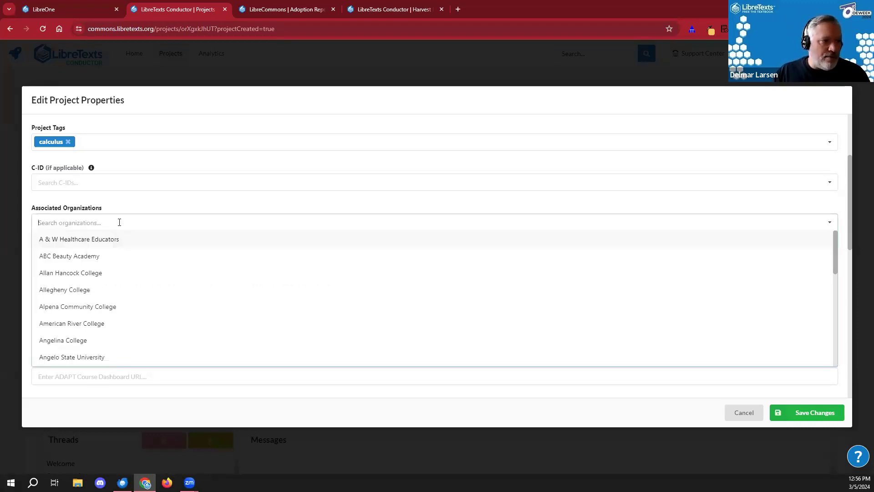
scroll(119, 324, down, 5)
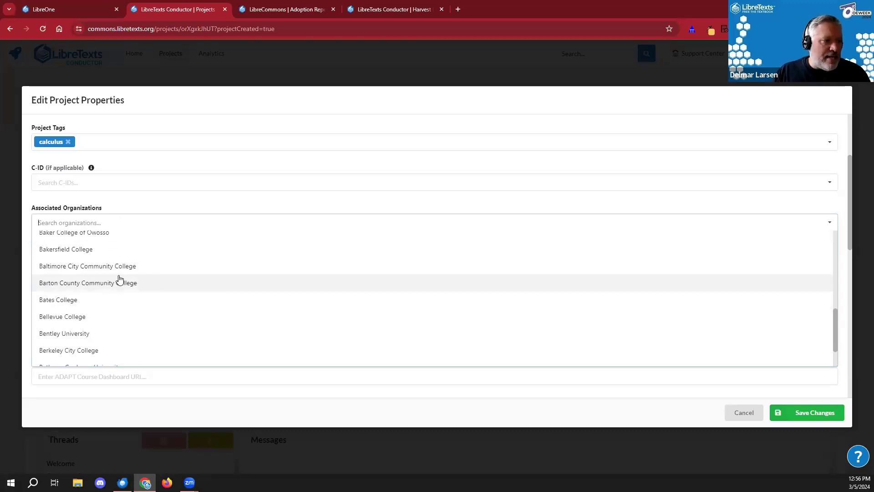
click(59, 317)
click(91, 200)
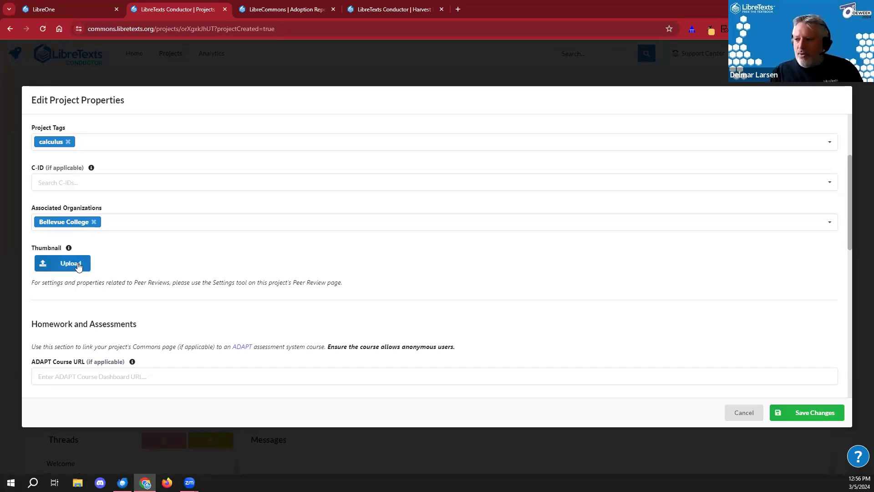
Step: Examine the ADAPT course URL field, the Source Properties and the default license settings for uploaded assets
scroll(133, 314, down, 3)
click(110, 259)
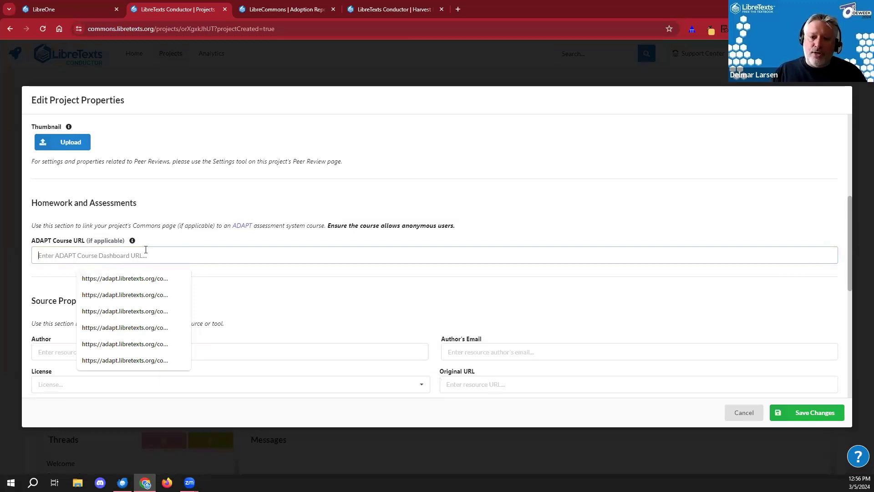
click(215, 318)
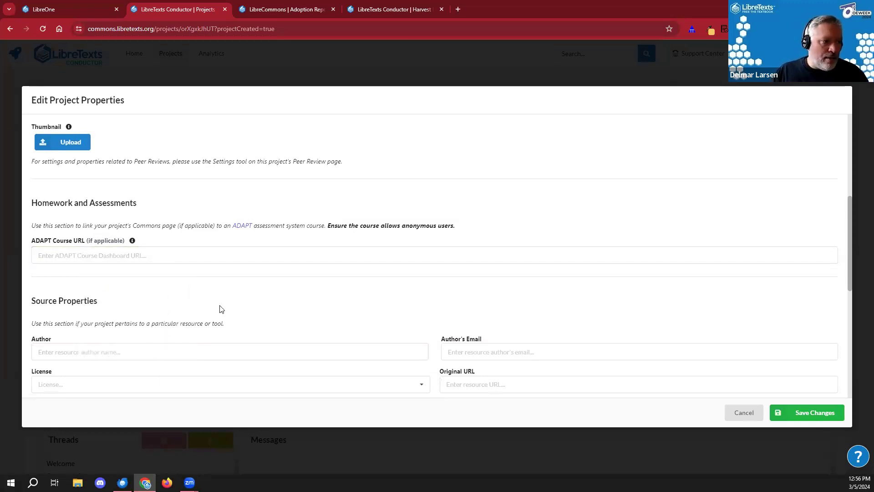
scroll(223, 311, down, 5)
scroll(209, 283, up, 3)
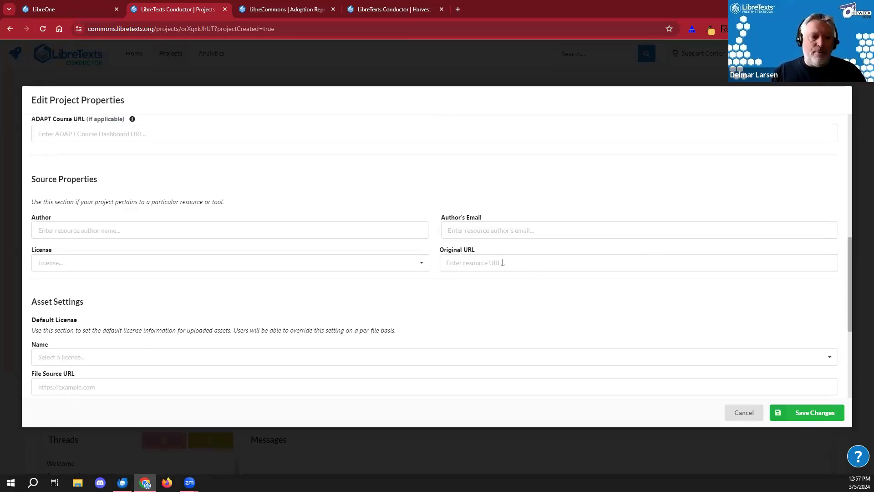
scroll(355, 268, down, 3)
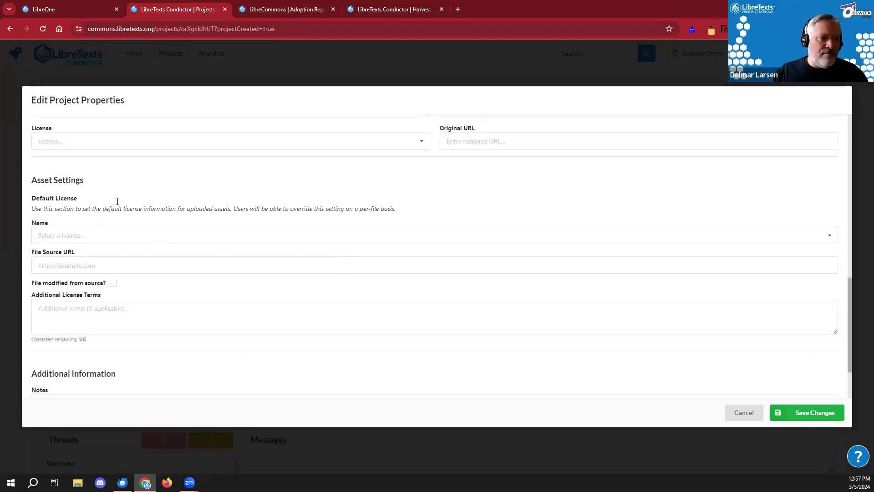
scroll(150, 289, down, 2)
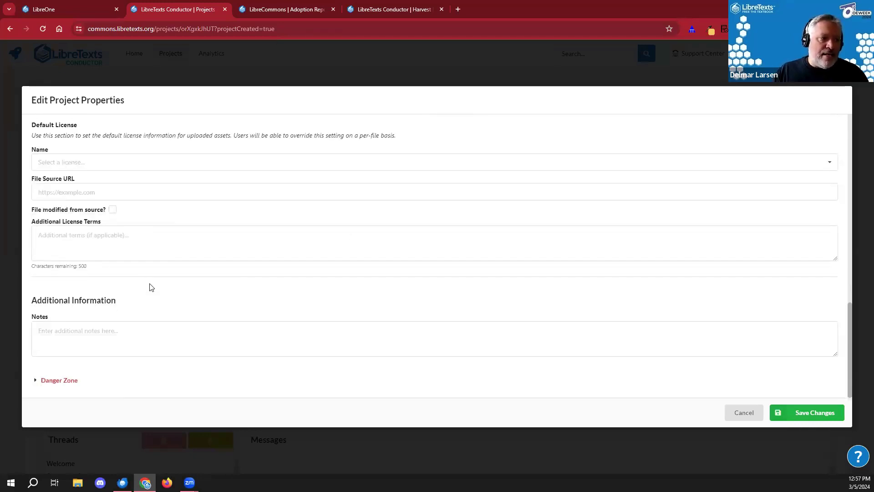
Step: Enter "Summary of content" as the project's notes and save the property changes
click(182, 337)
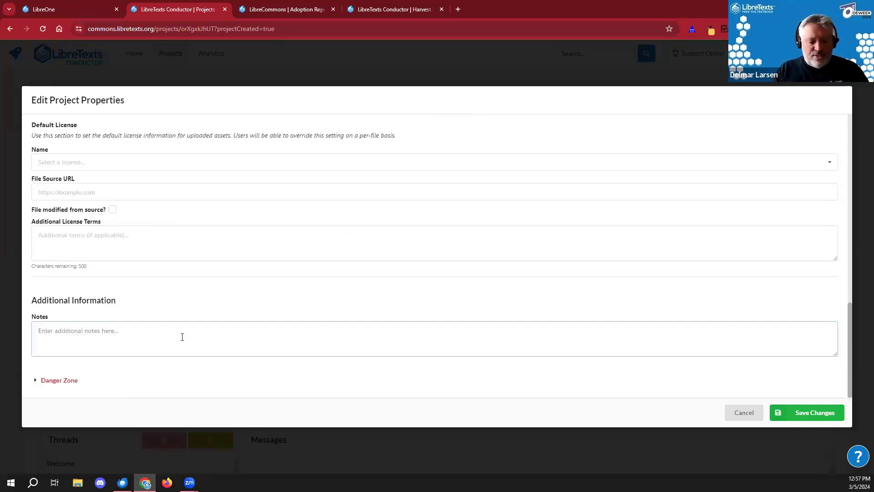
text(Summary of content)
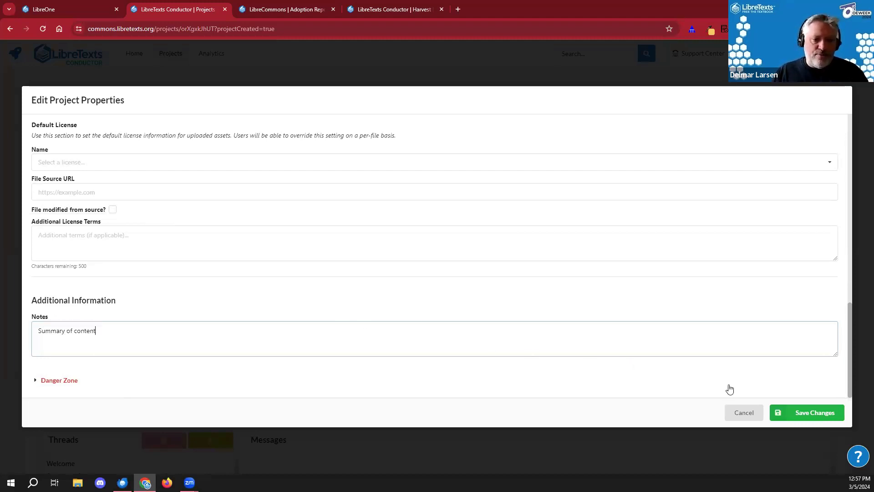
click(811, 414)
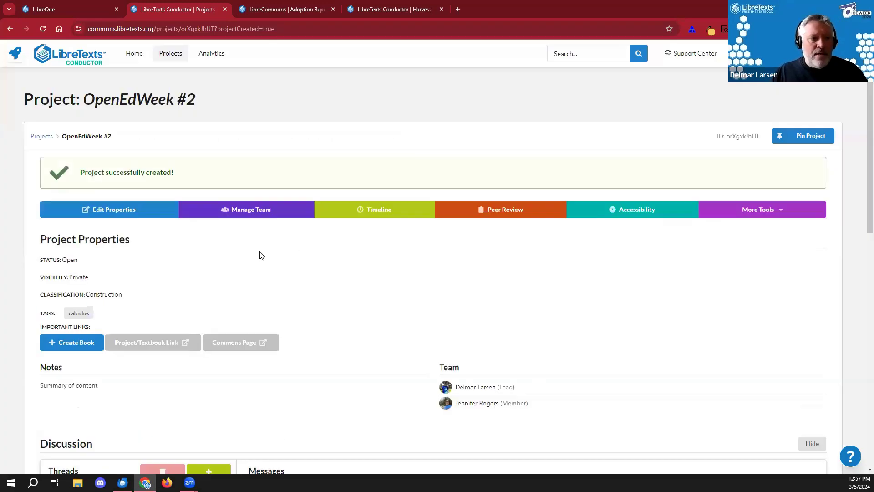
Step: Post the message "This is the best Conductor page around." in the project's Welcome discussion thread
scroll(568, 295, down, 3)
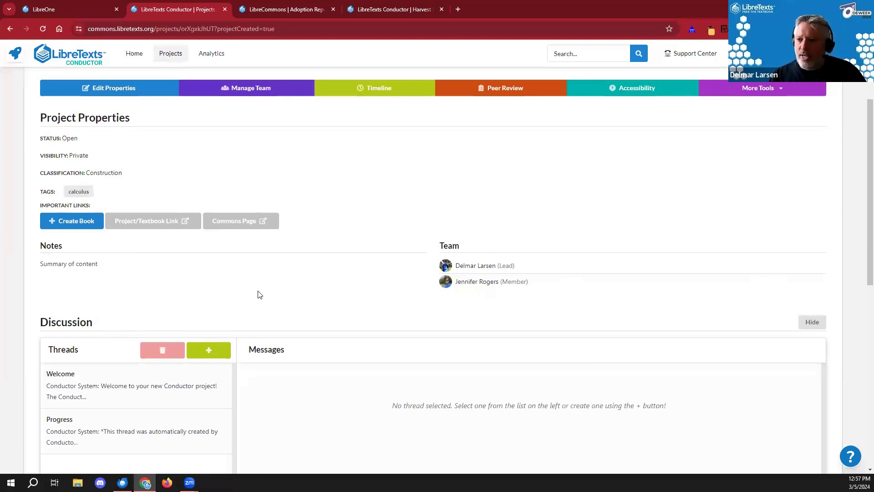
scroll(258, 294, down, 3)
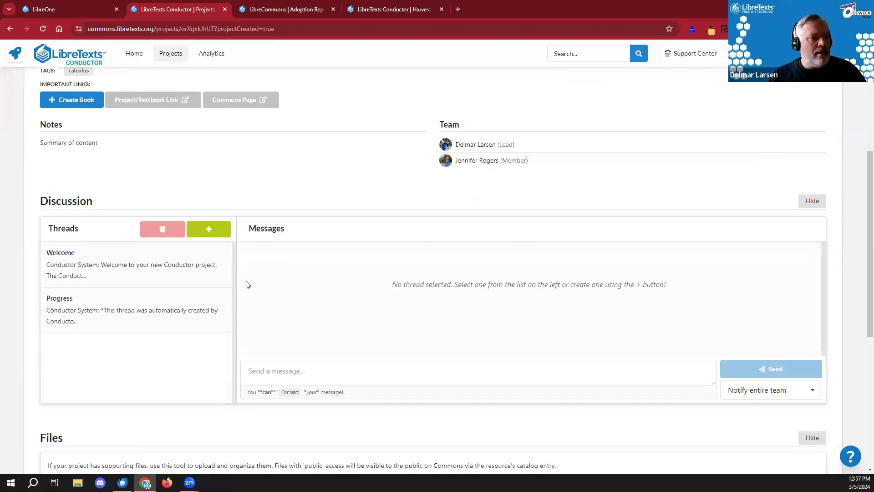
scroll(77, 215, down, 3)
click(87, 151)
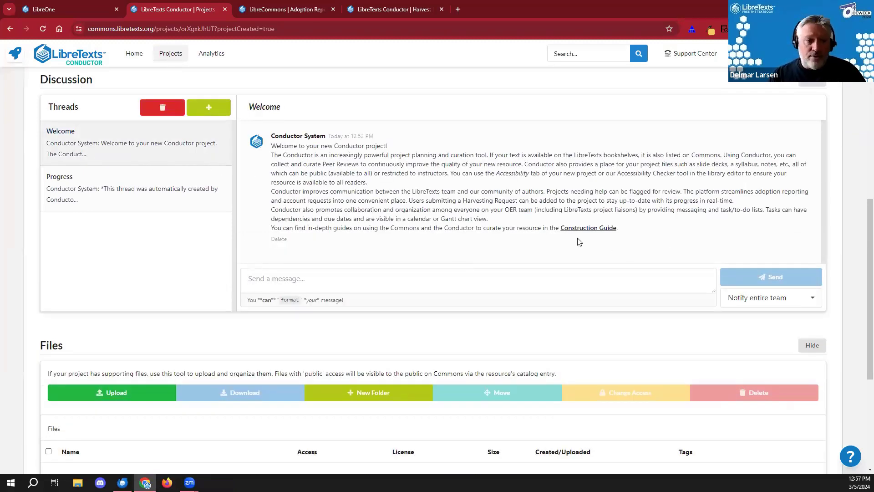
click(322, 284)
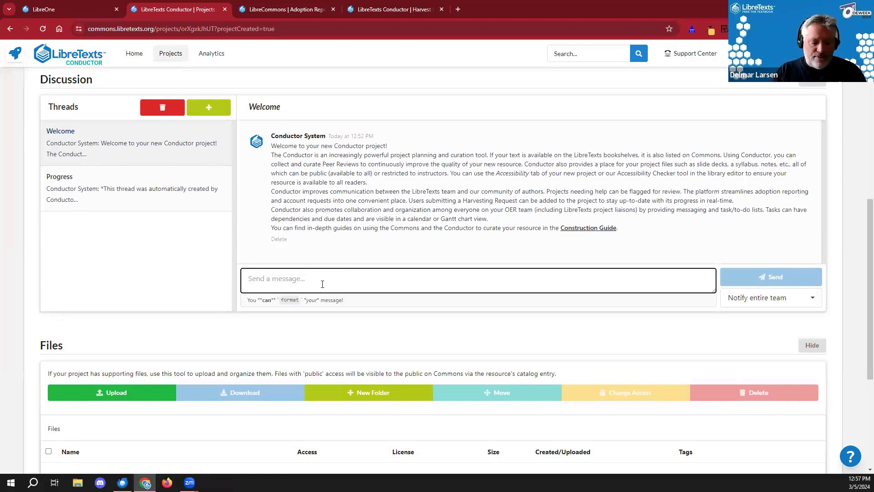
text(Thisi s)
key(BackSpace)
text(i)
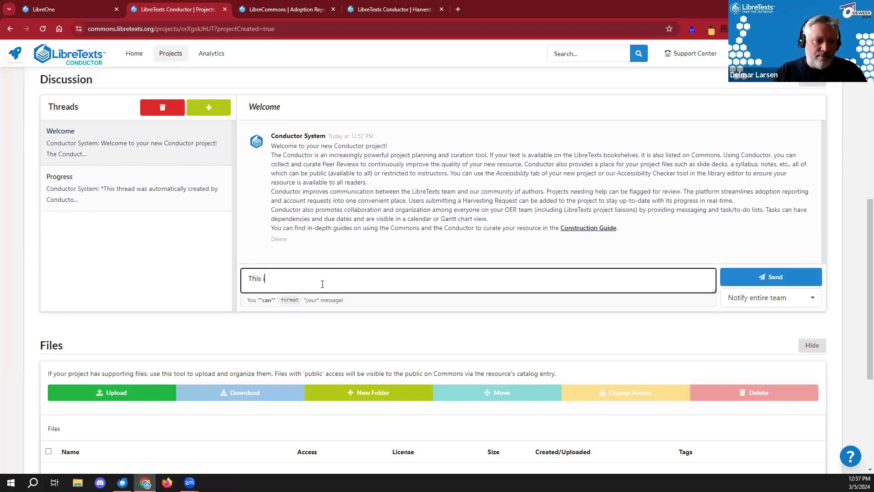
text(s the best Conductror page around.)
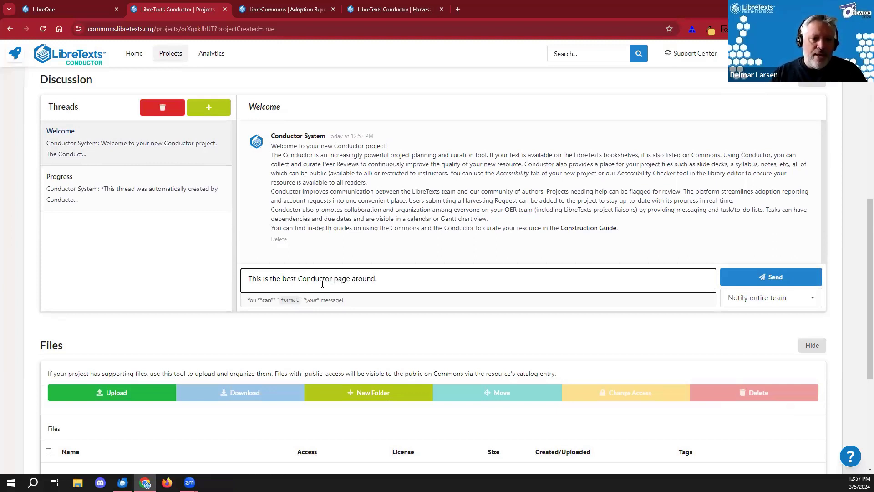
click(762, 278)
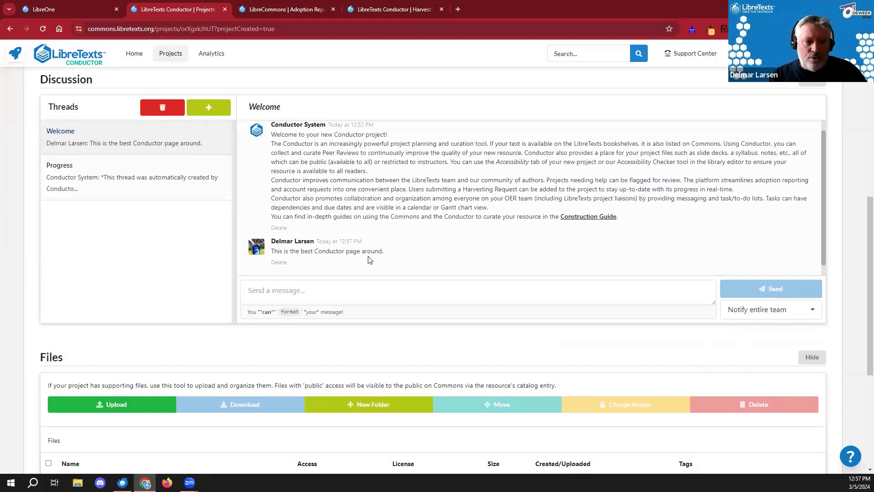
Step: Examine the message notification options and the Files and Tasks sections of the OpenEdWeek #2 project
click(746, 314)
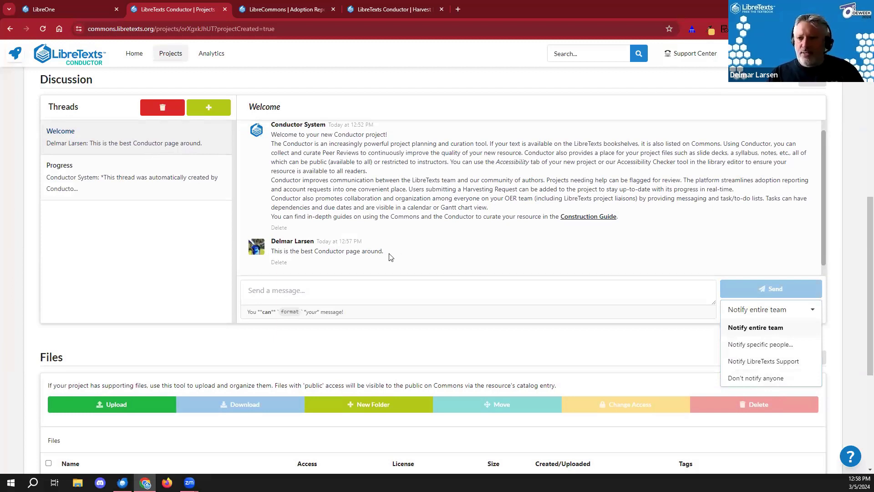
scroll(390, 258, down, 1)
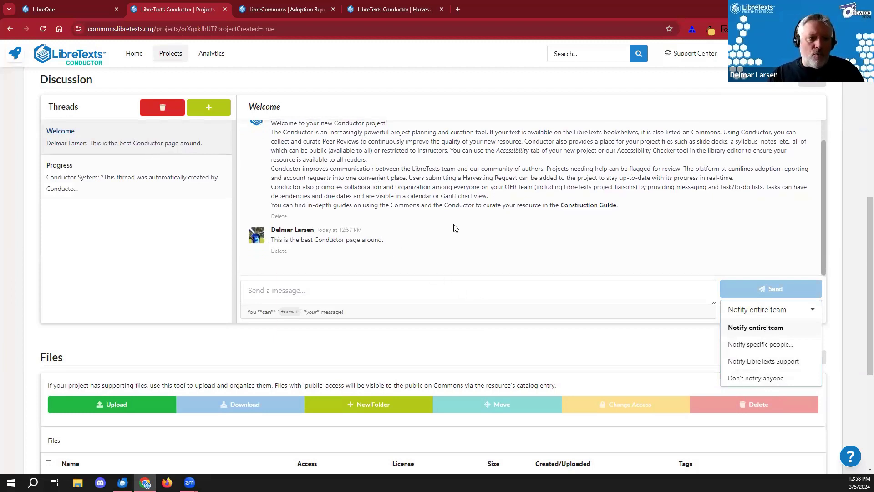
scroll(455, 229, down, 5)
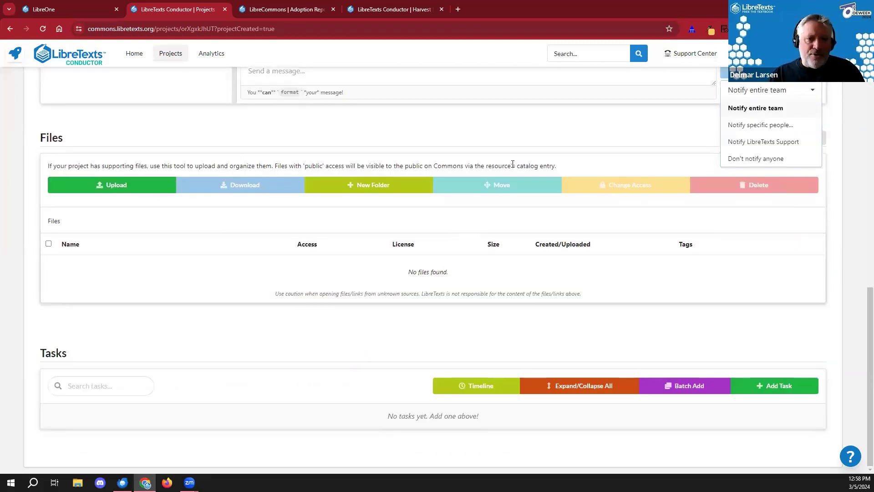
click(857, 137)
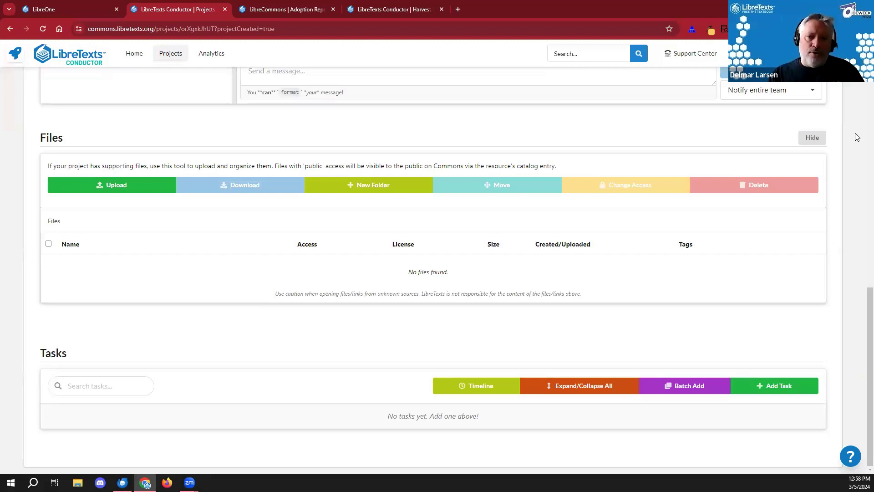
scroll(806, 137, up, 5)
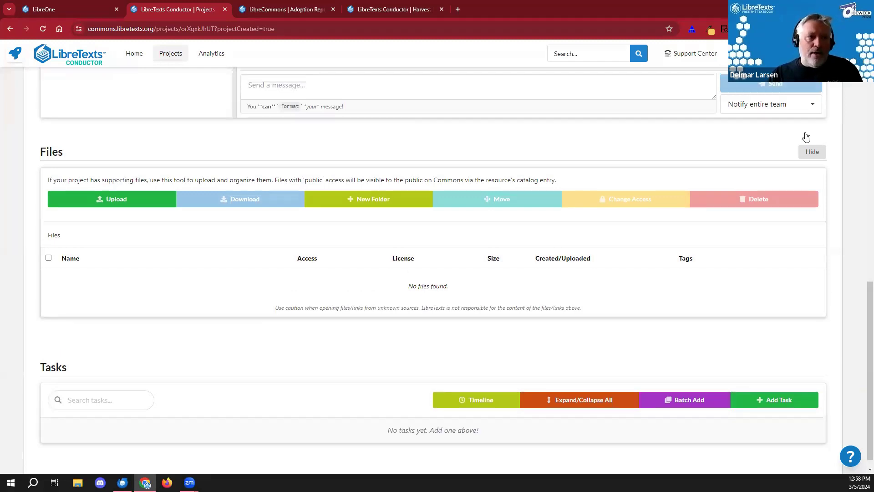
click(282, 9)
click(187, 7)
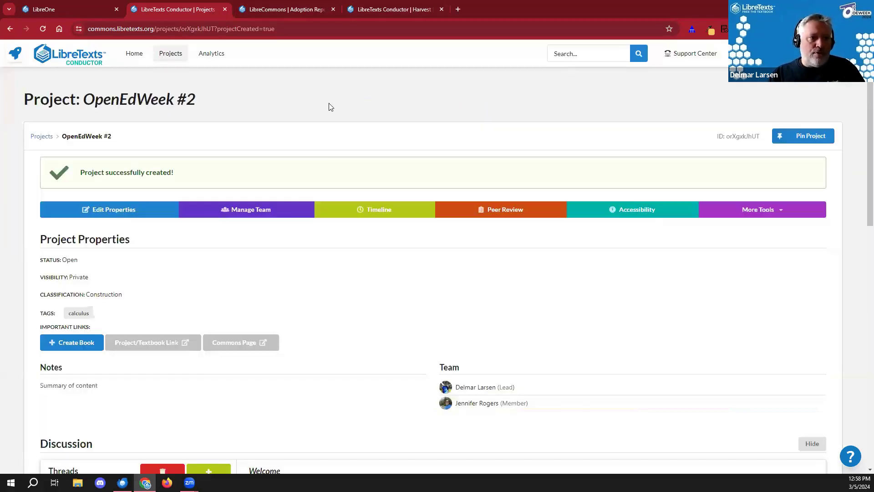
scroll(591, 287, down, 10)
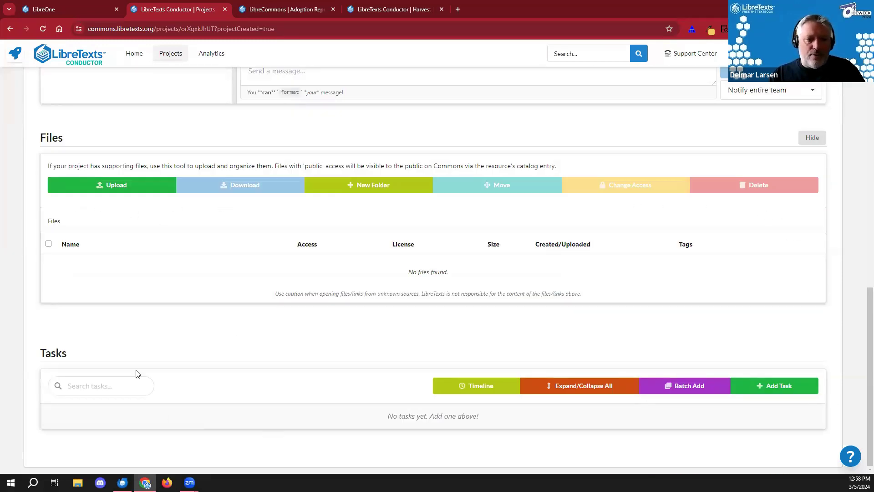
scroll(215, 265, up, 10)
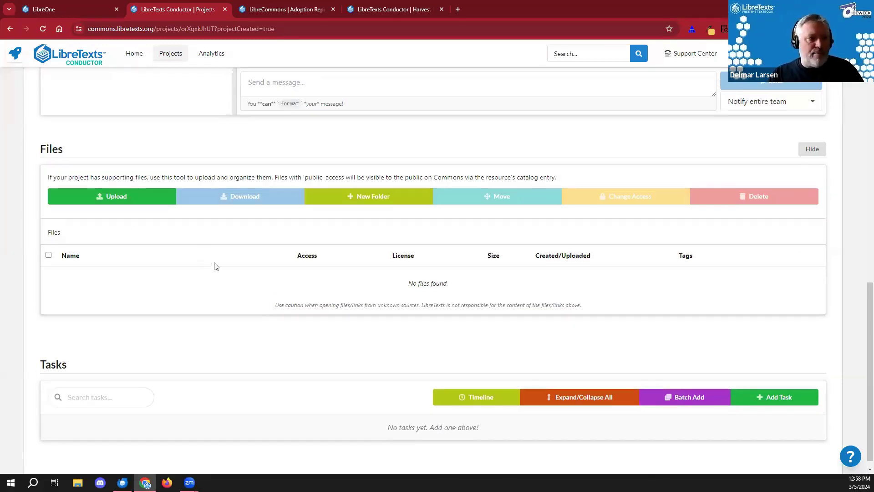
Step: In a separate tab, open the Understanding Organic Chemistry Through Computation project and check file access in its Exercise 01: VSEPR folder
middle_click(134, 53)
click(240, 6)
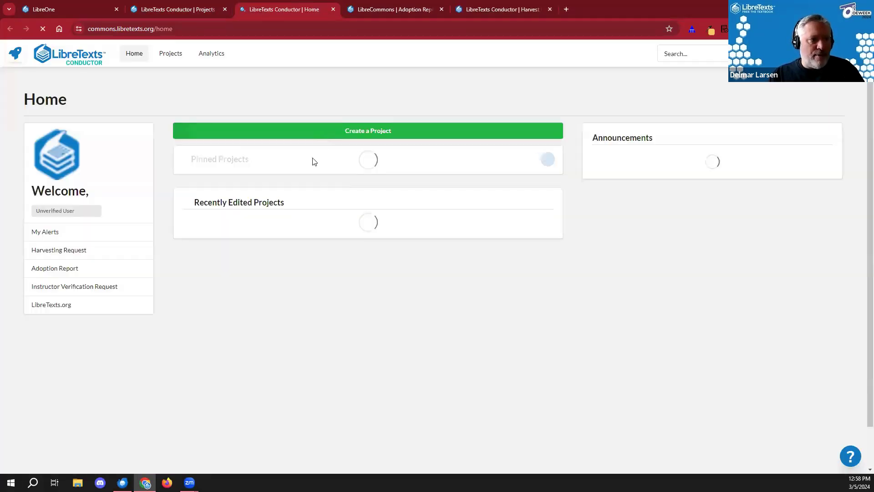
click(390, 314)
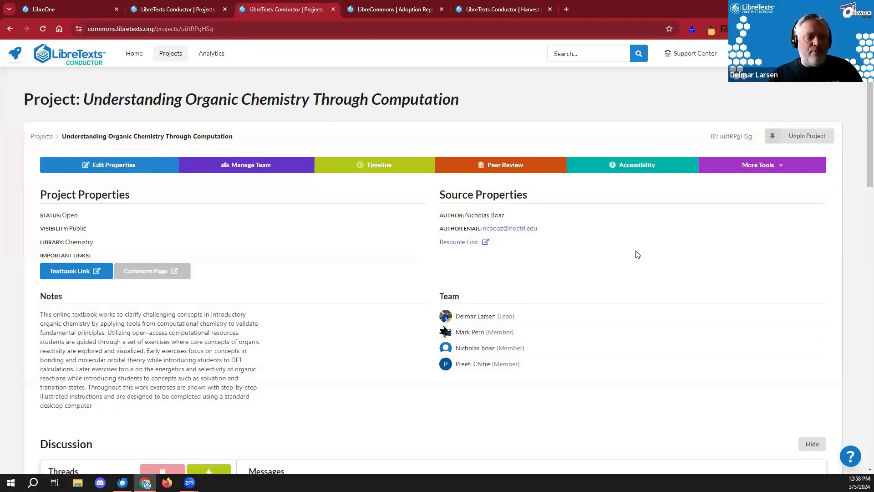
scroll(634, 254, down, 15)
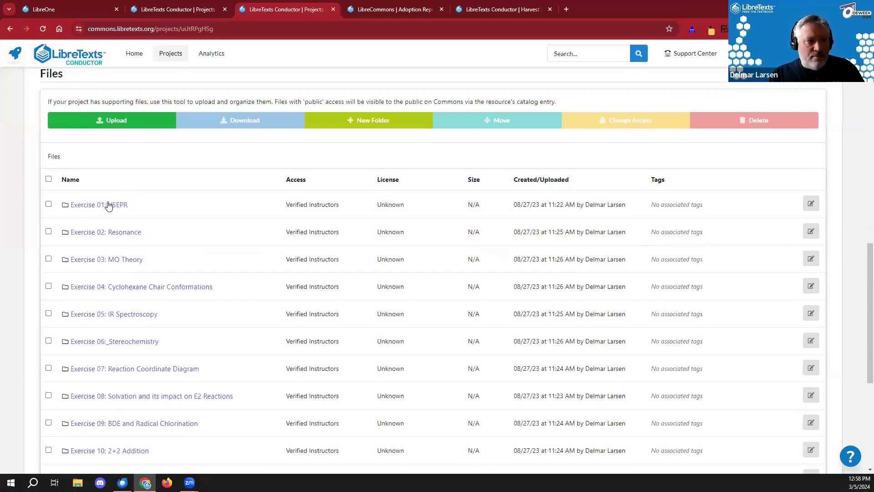
click(84, 206)
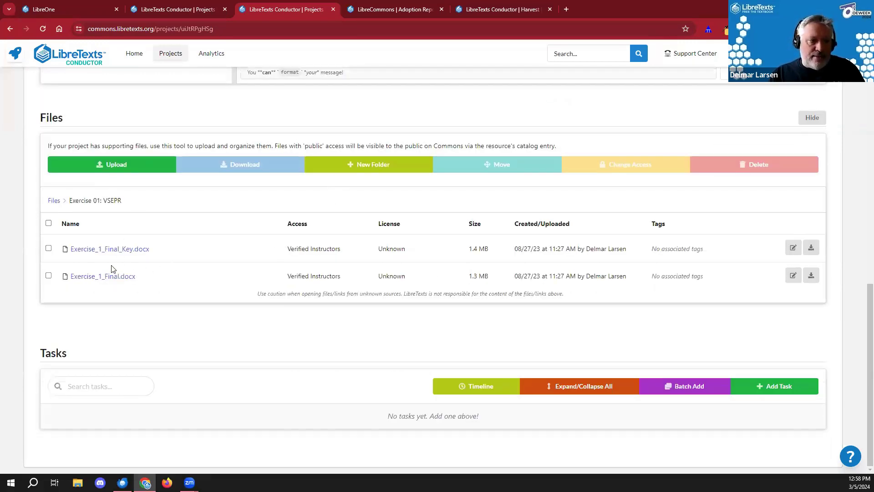
drag(285, 248, 344, 250)
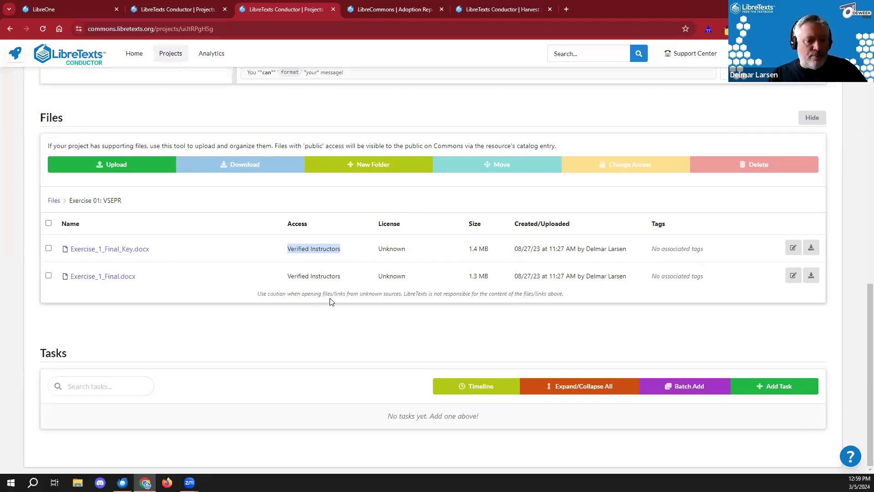
Step: Browse the project list on the Conductor home page and return to the OpenEdWeek #2 project
key(alt+Left)
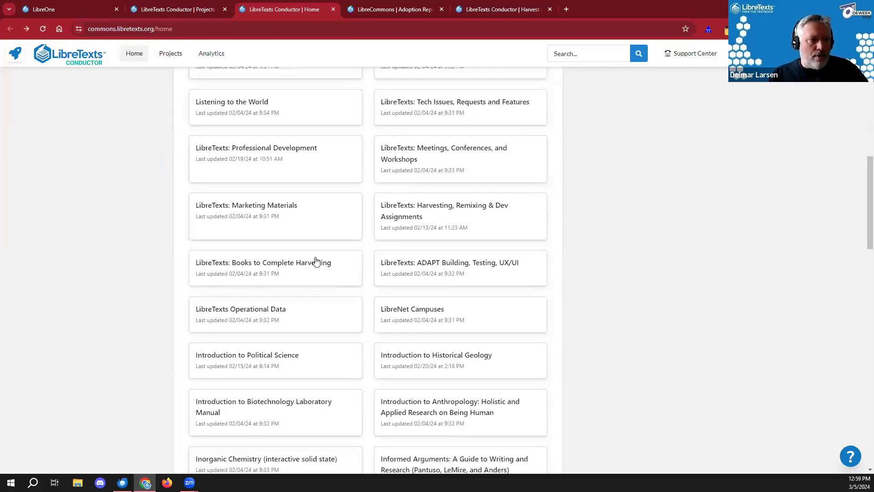
scroll(298, 273, down, 15)
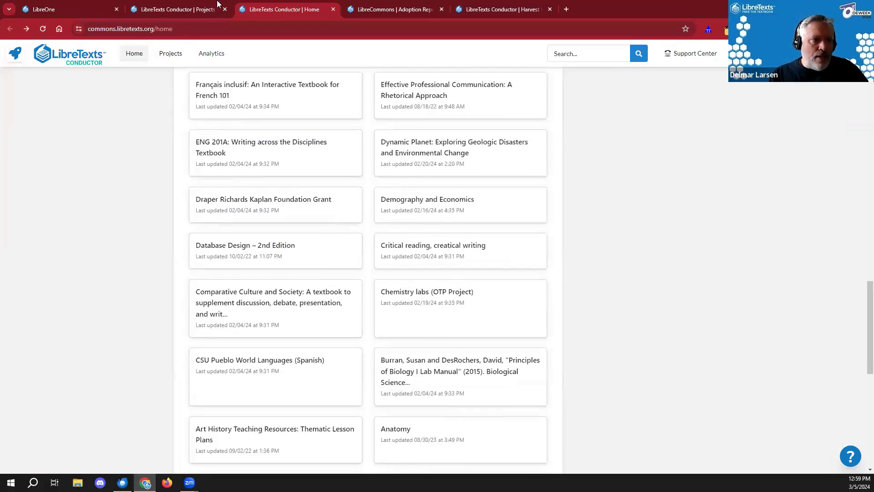
click(217, 4)
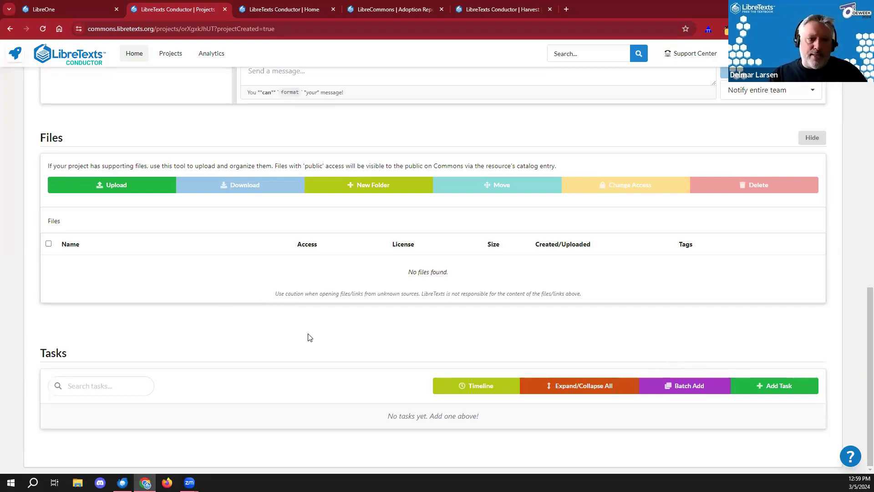
Step: View the Create Book form without creating a book and look at the Peer Review page of OpenEdWeek #2
key(Home)
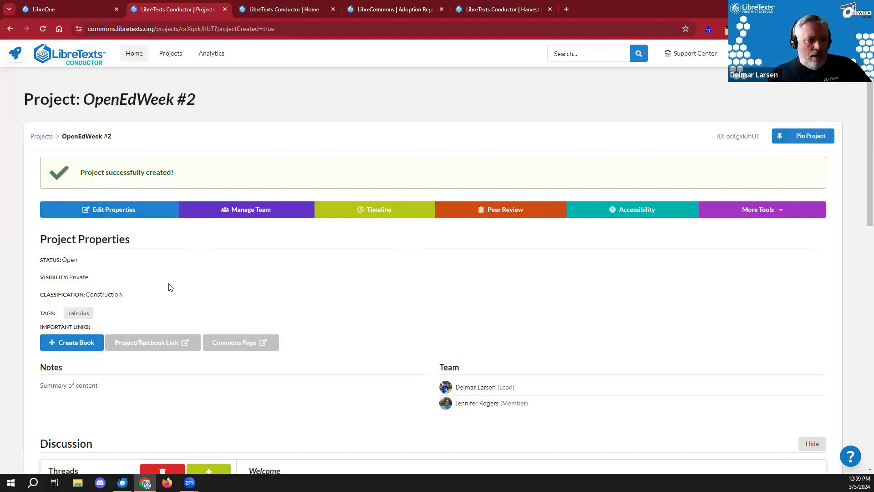
click(69, 349)
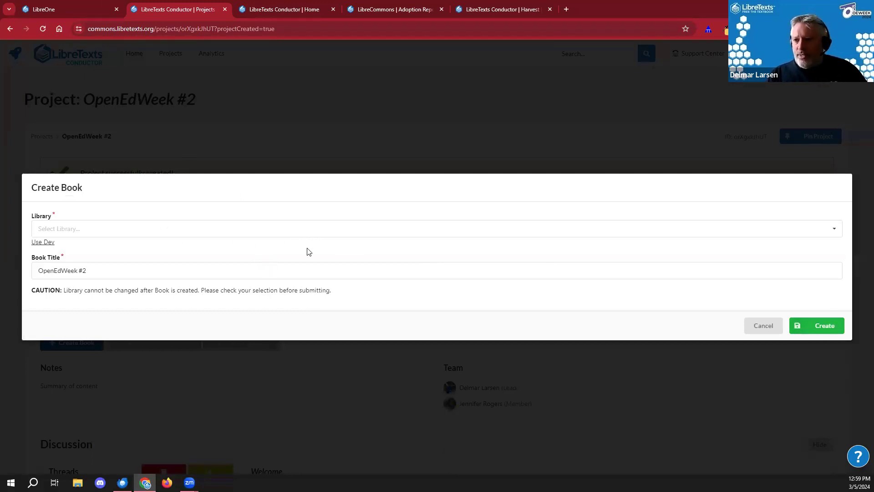
click(760, 327)
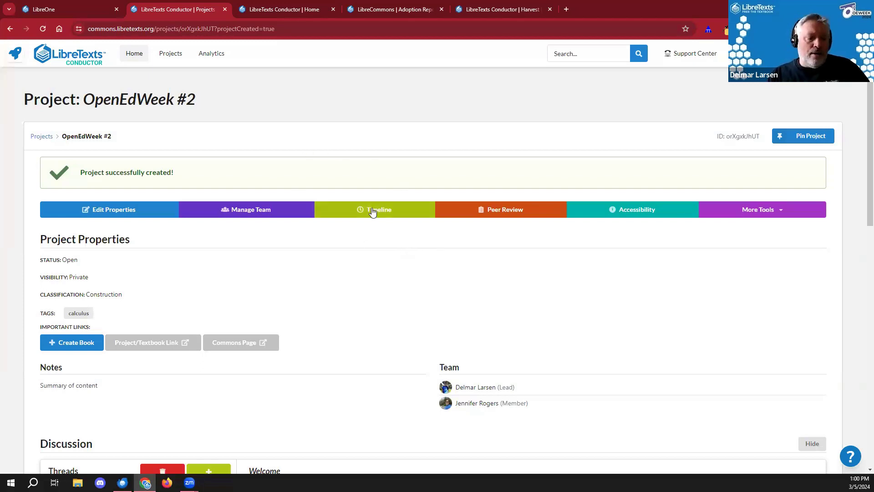
click(497, 213)
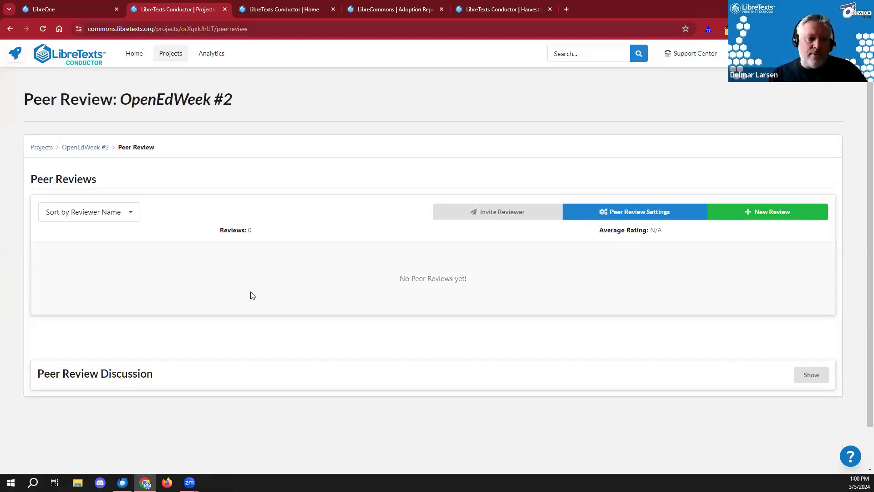
key(alt+Left)
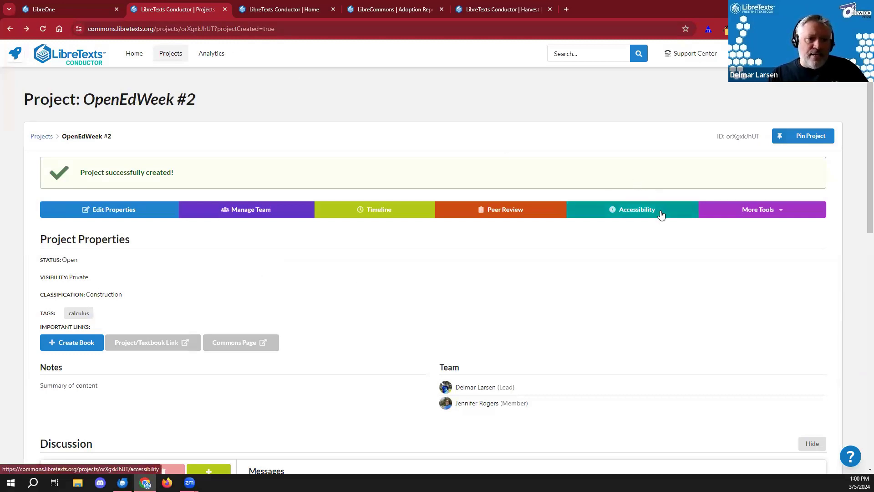
Step: Examine the accessibility review matrix of Understanding Organic Chemistry Through Computation and its form for adding a section, without adding one
click(78, 58)
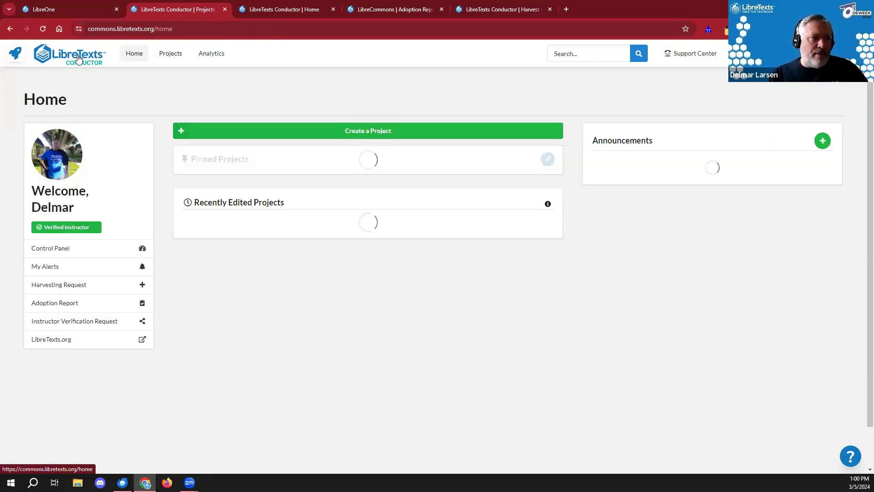
click(305, 195)
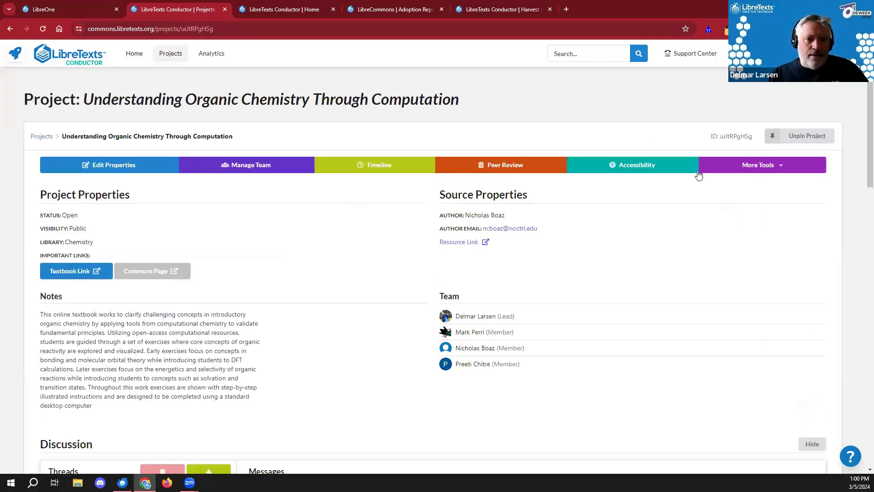
click(694, 169)
scroll(381, 219, down, 4)
scroll(357, 232, up, 4)
scroll(420, 232, down, 1)
scroll(419, 232, down, 3)
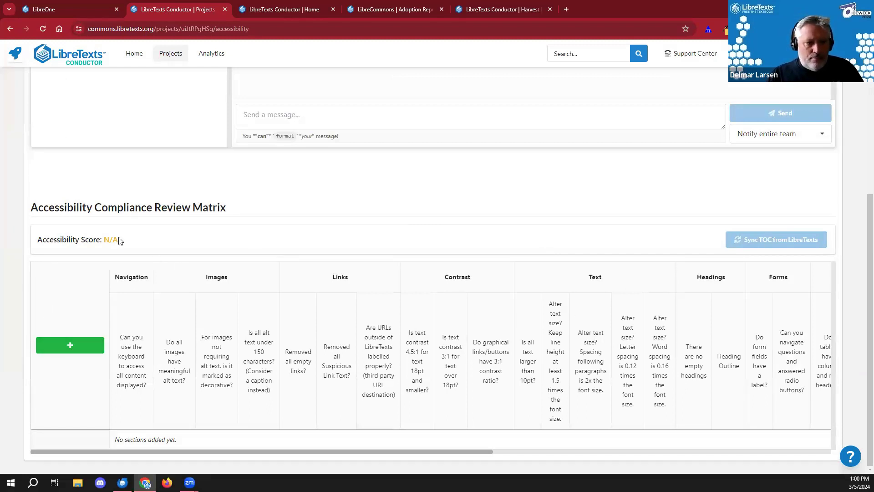
click(69, 345)
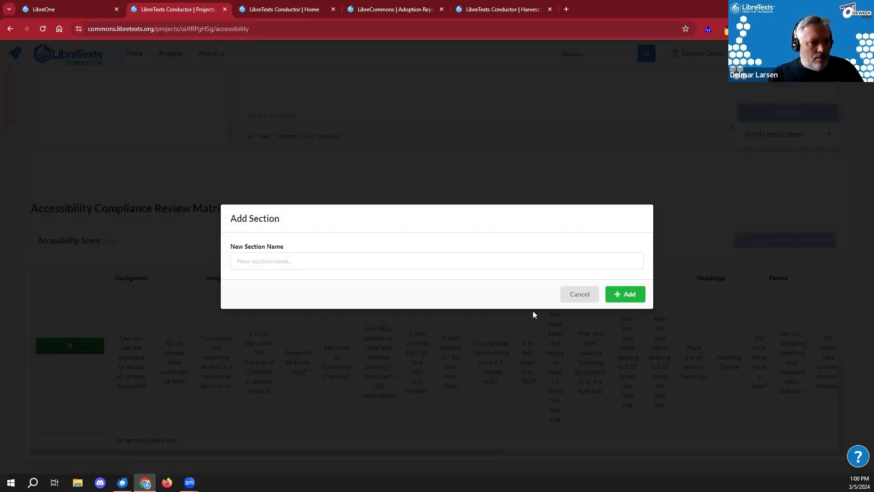
click(564, 296)
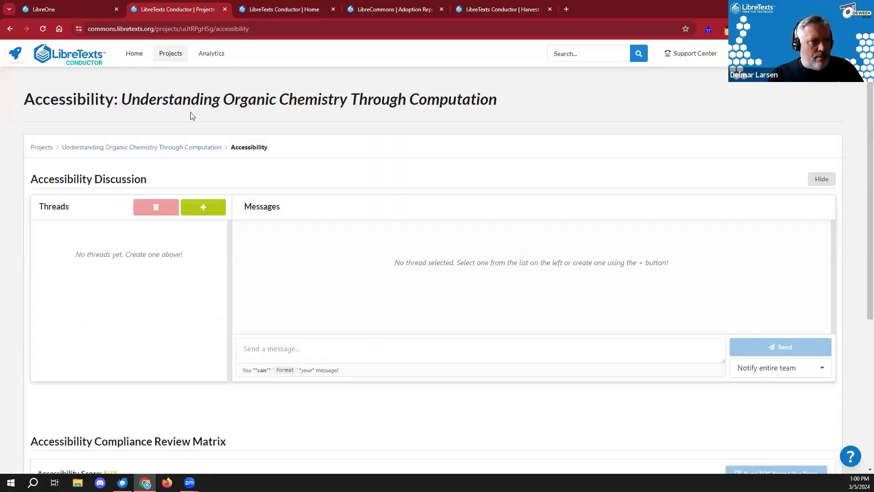
Step: Go back to the organic chemistry project's main page, view its linked textbook and close it
click(73, 147)
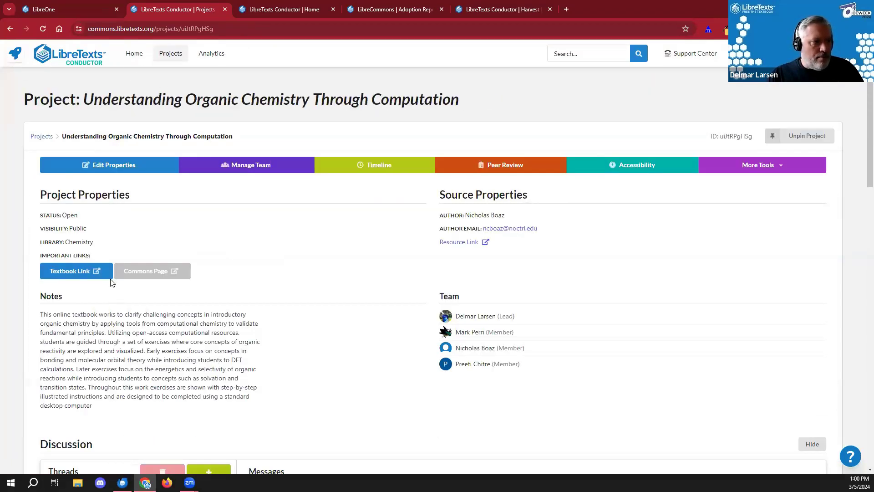
click(95, 272)
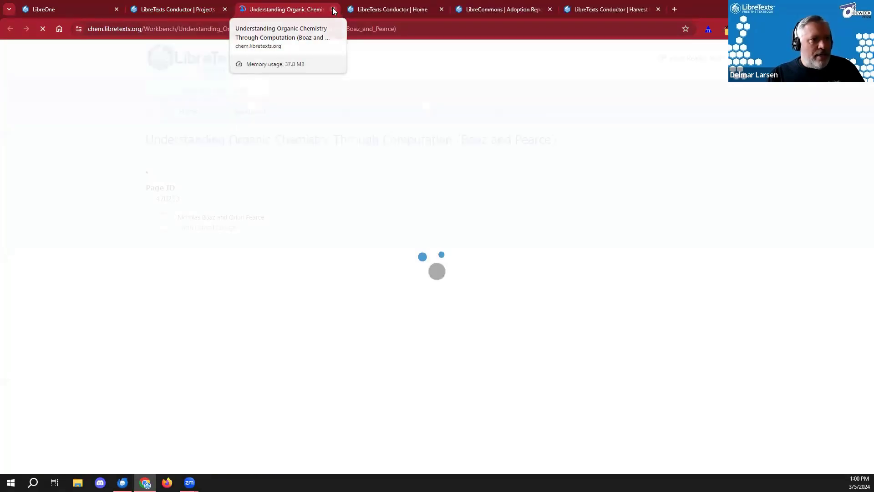
click(333, 9)
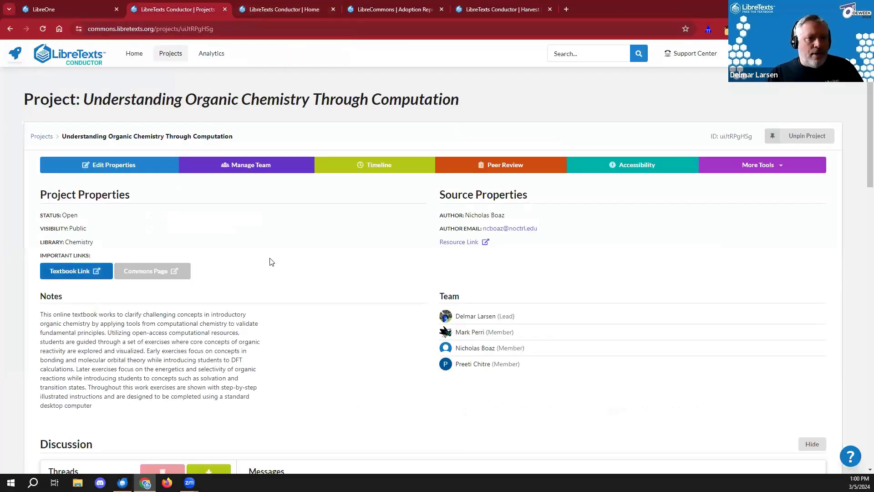
Step: Review the organic chemistry project's accessibility discussion and compliance criteria, and return to the Conductor home page
click(650, 167)
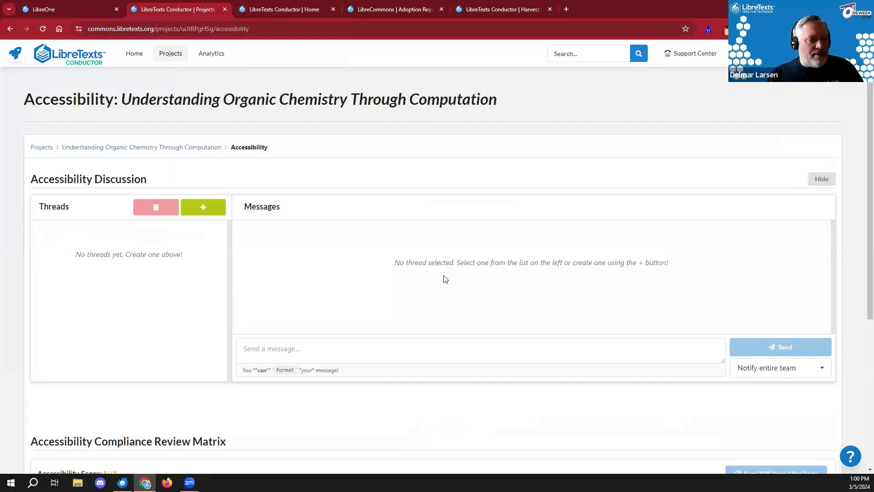
scroll(445, 276, down, 5)
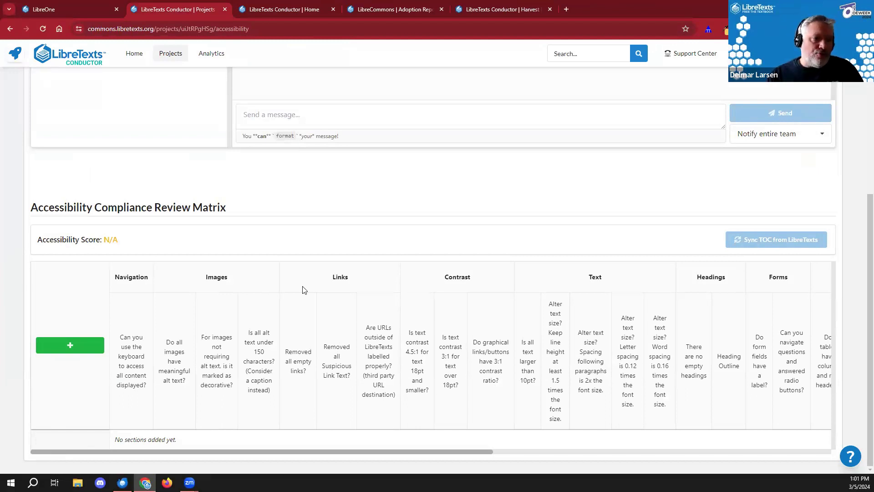
scroll(304, 290, up, 5)
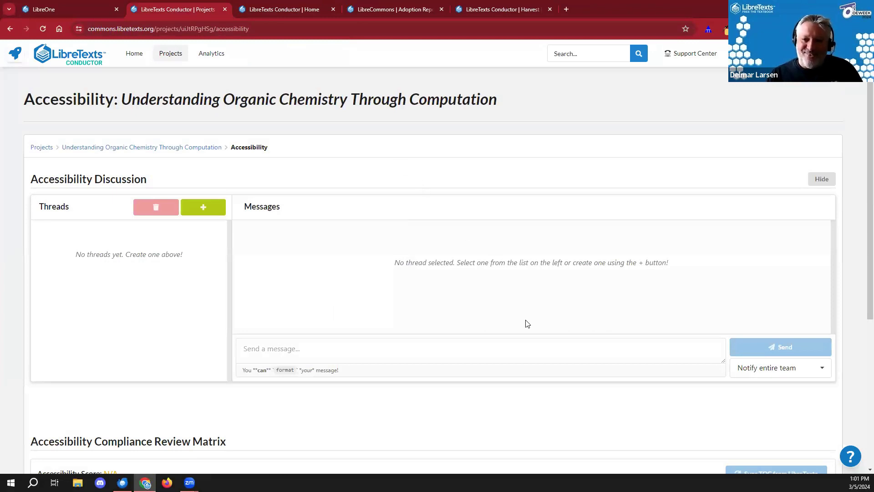
click(80, 58)
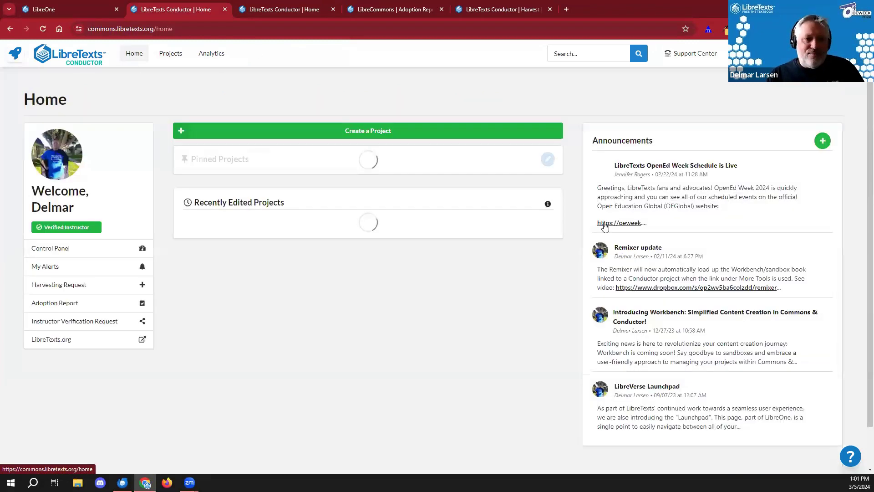